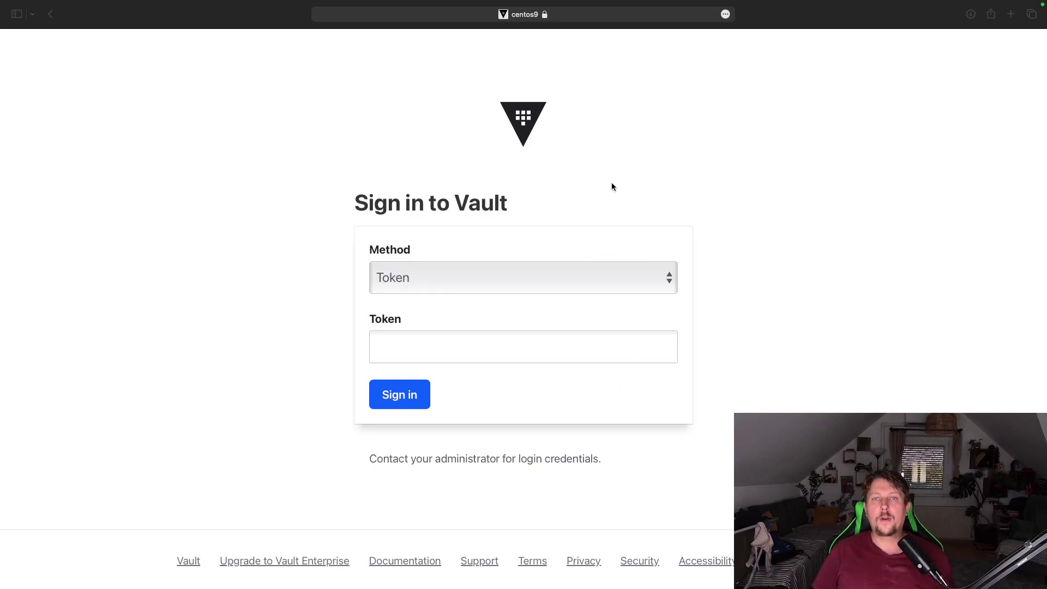
Step: Switch from the Safari Vault sign-in page over to the server's terminal space
key("ctrl+Right")
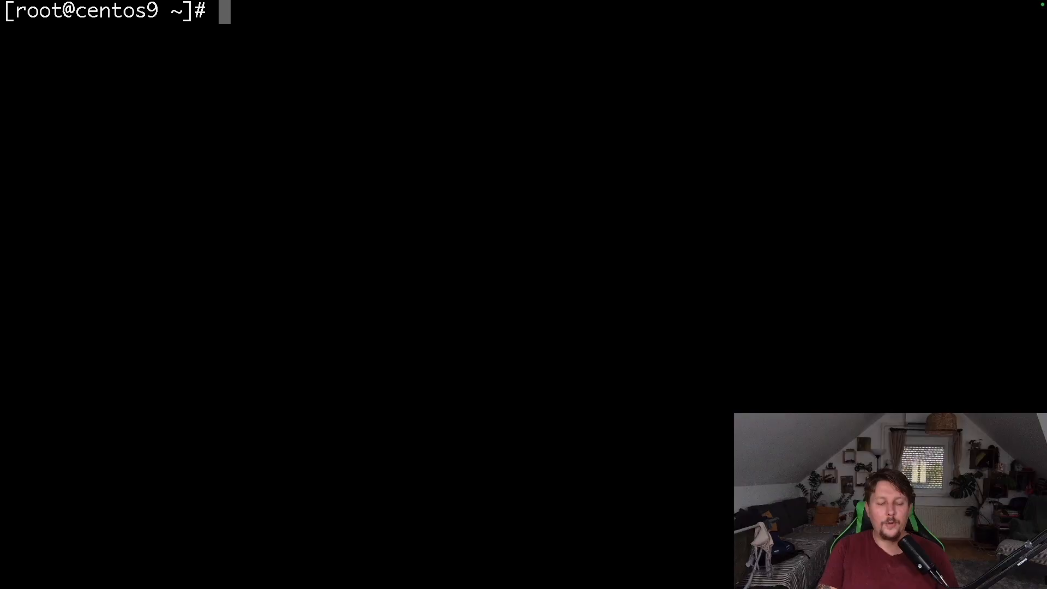
type("systemcl ")
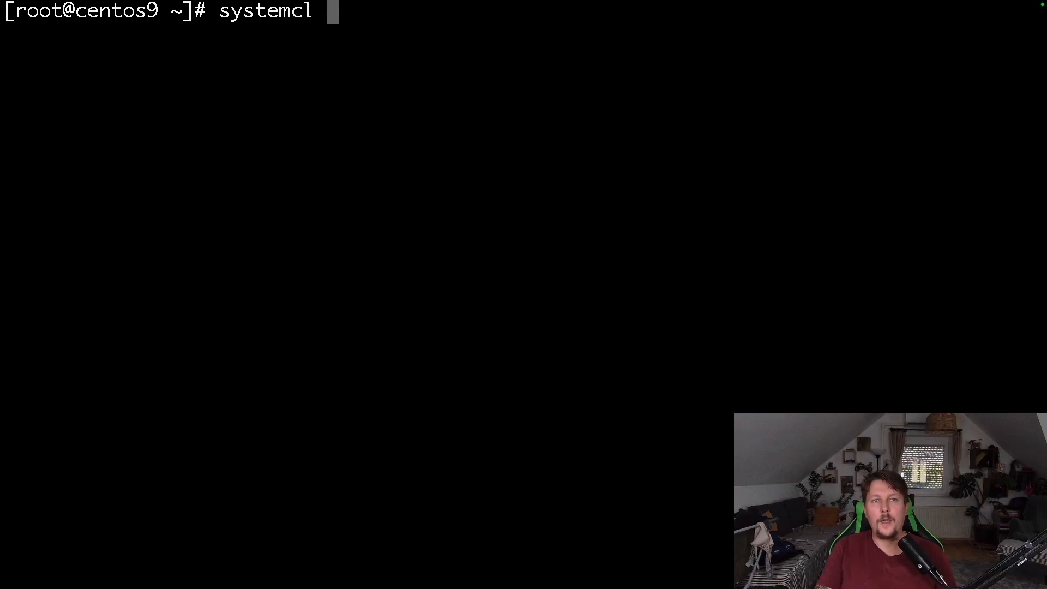
type("status cent")
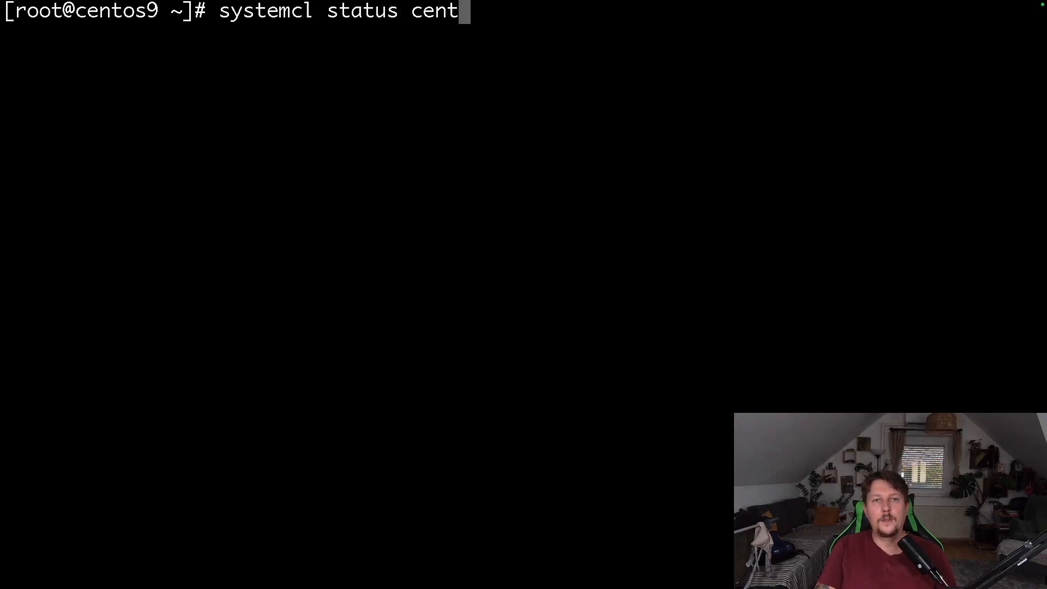
type("os9")
Step: Run systemctl status vault, correcting the typo and wrong unit name via history recall
key("Return")
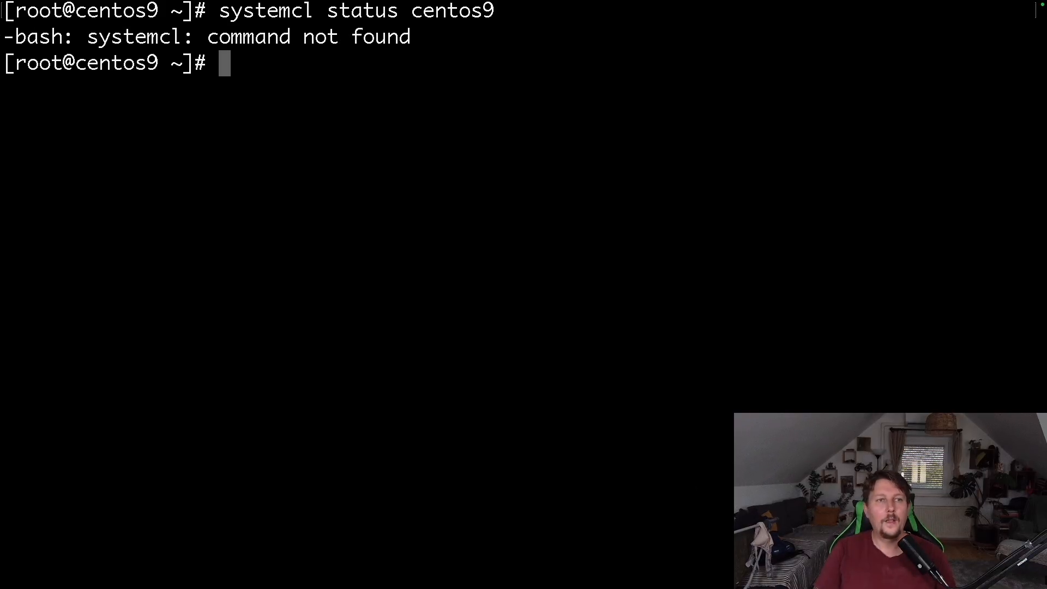
key("Up")
key("Left")
key("Left")
key("Left")
key("Left")
key("Left")
key("Left")
key("Left")
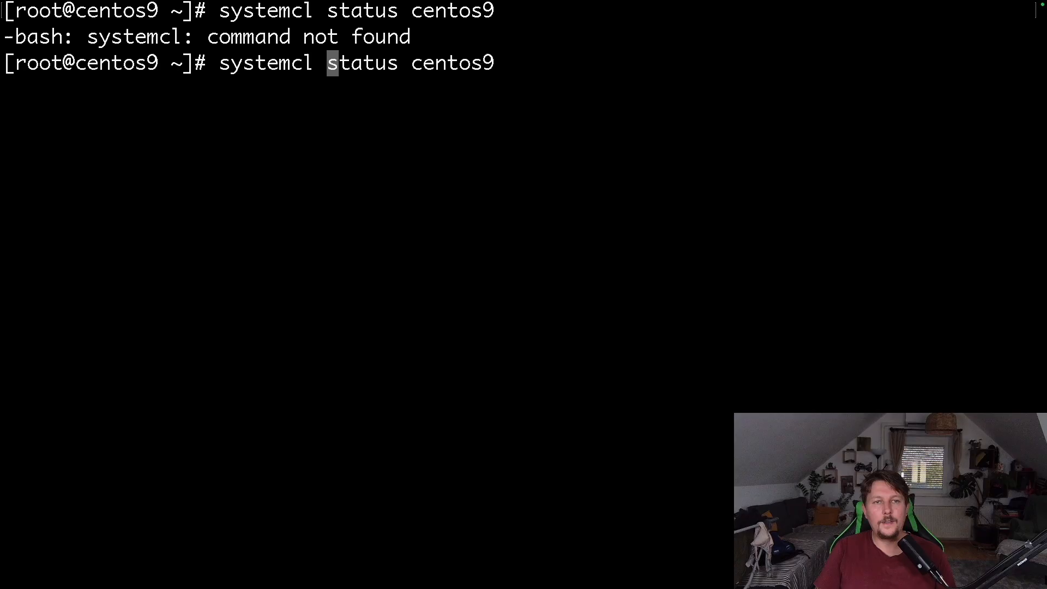
key("Left")
key("Left")
type("t")
key("Return")
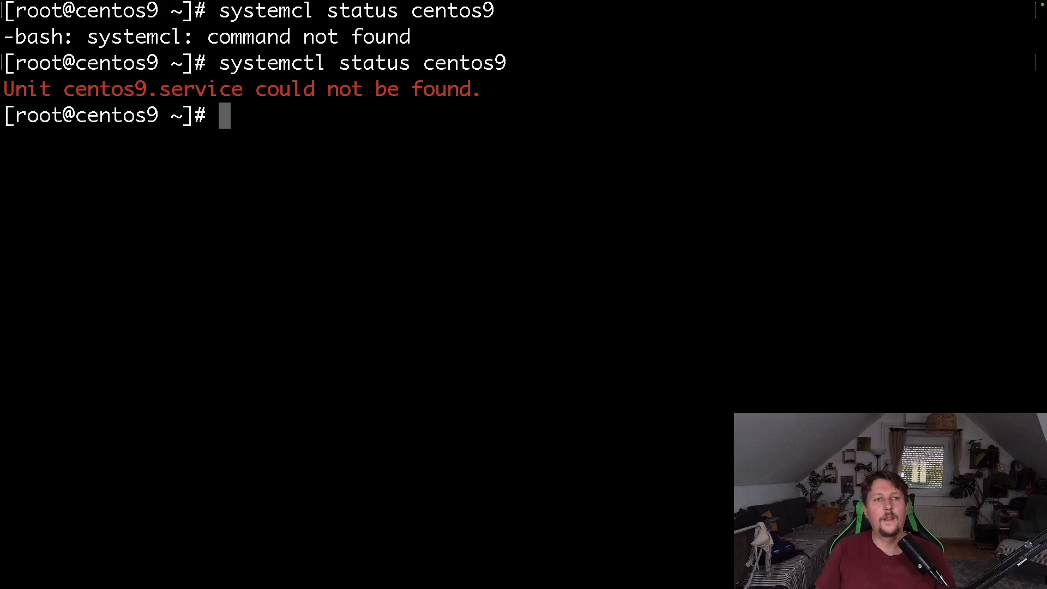
key("Up")
key("BackSpace")
key("BackSpace")
key("BackSpace")
key("BackSpace")
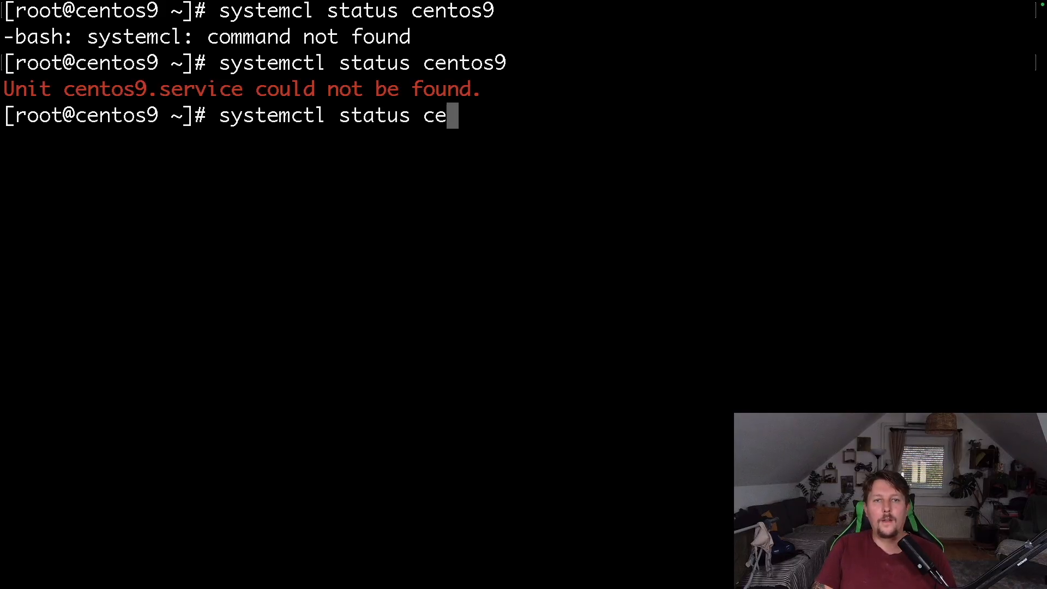
key("BackSpace")
key("BackSpace")
type("vault")
key("Return")
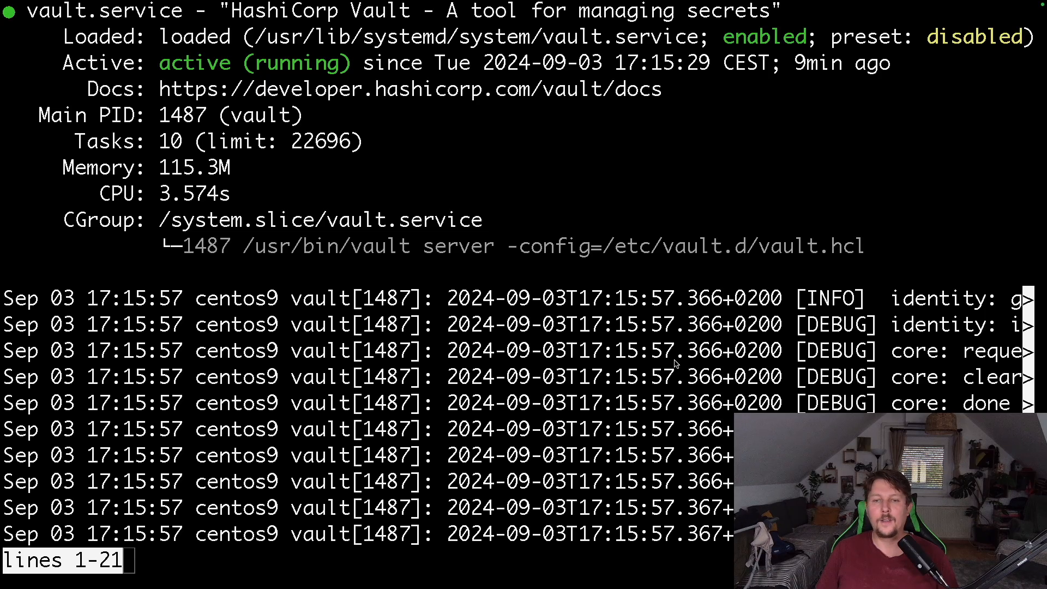
type("q")
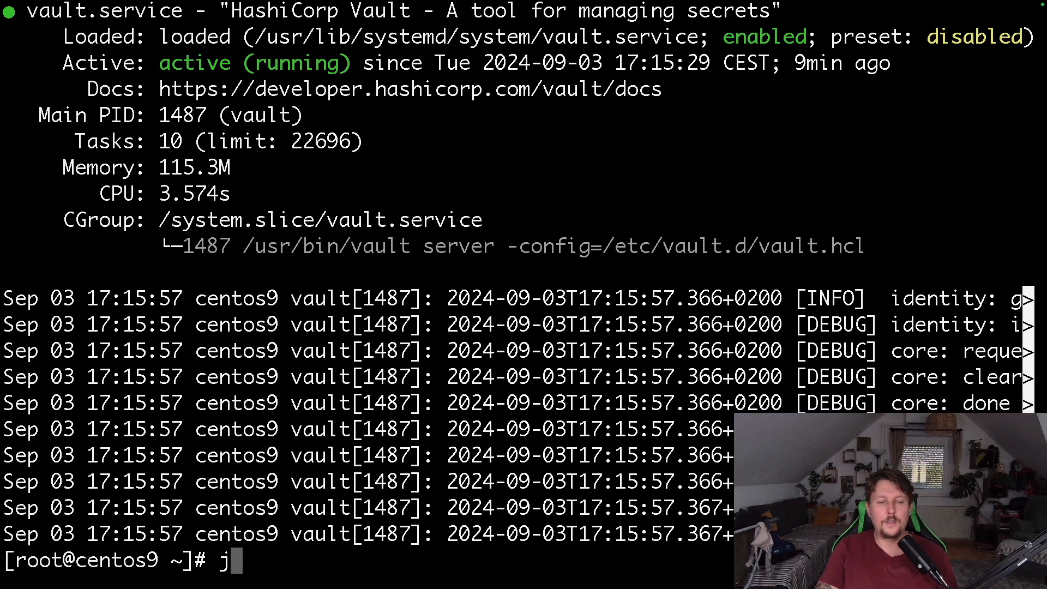
type("journalc")
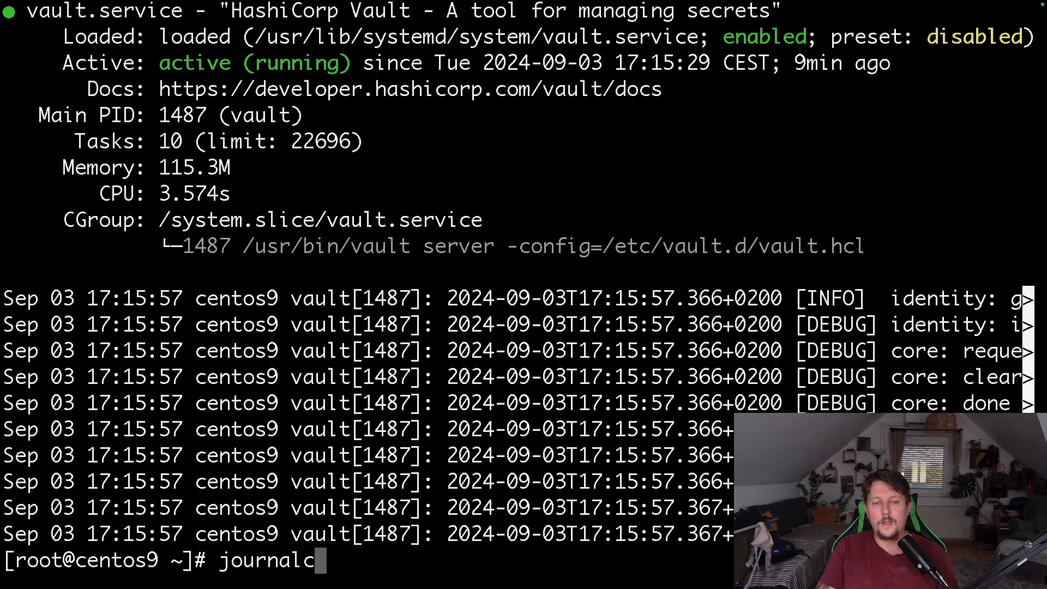
type("tl -f -b ")
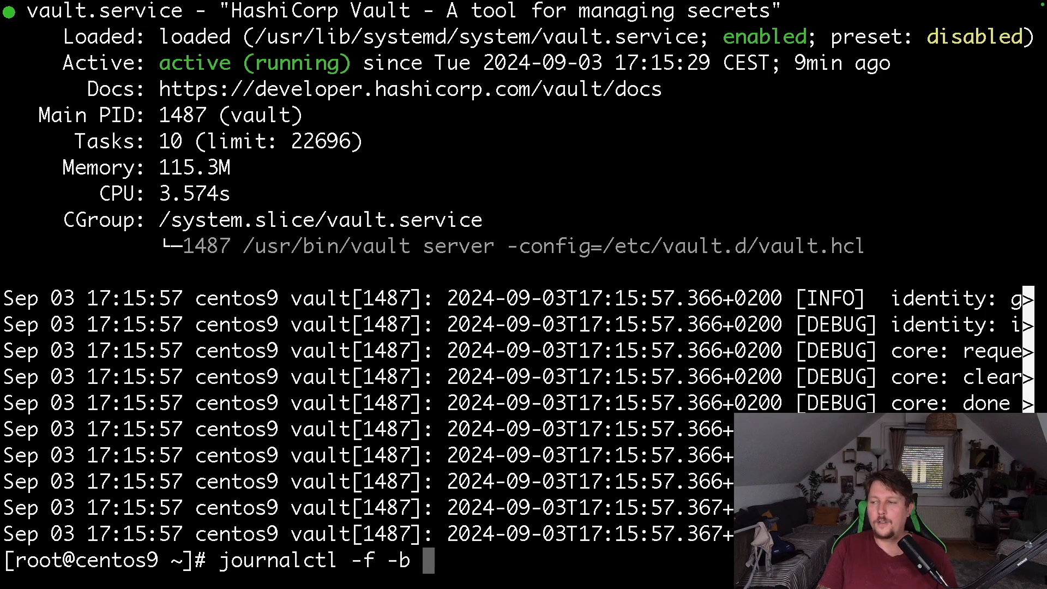
type("--no-p")
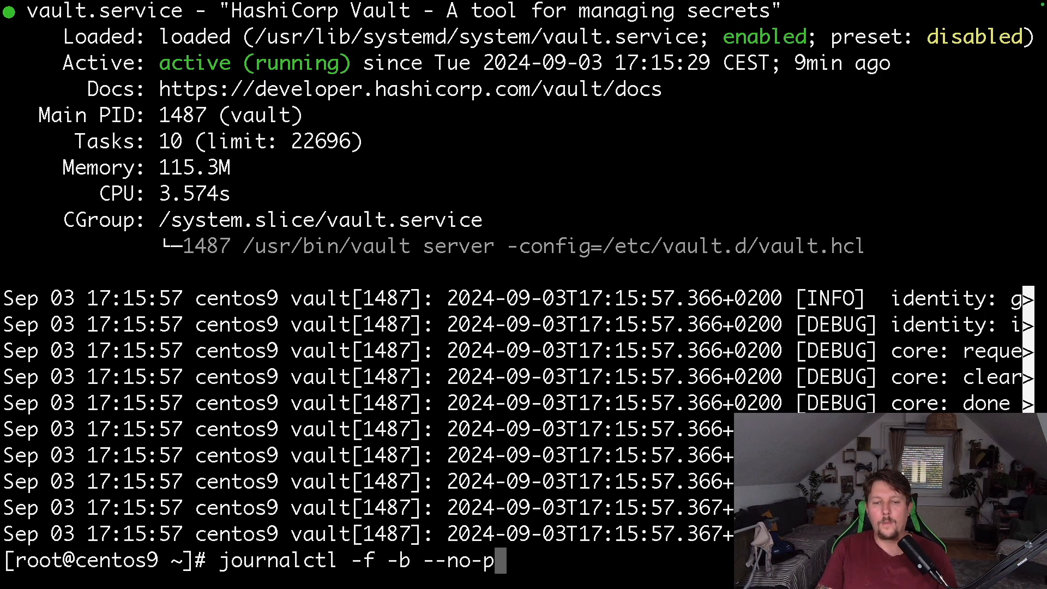
type("ager -u ")
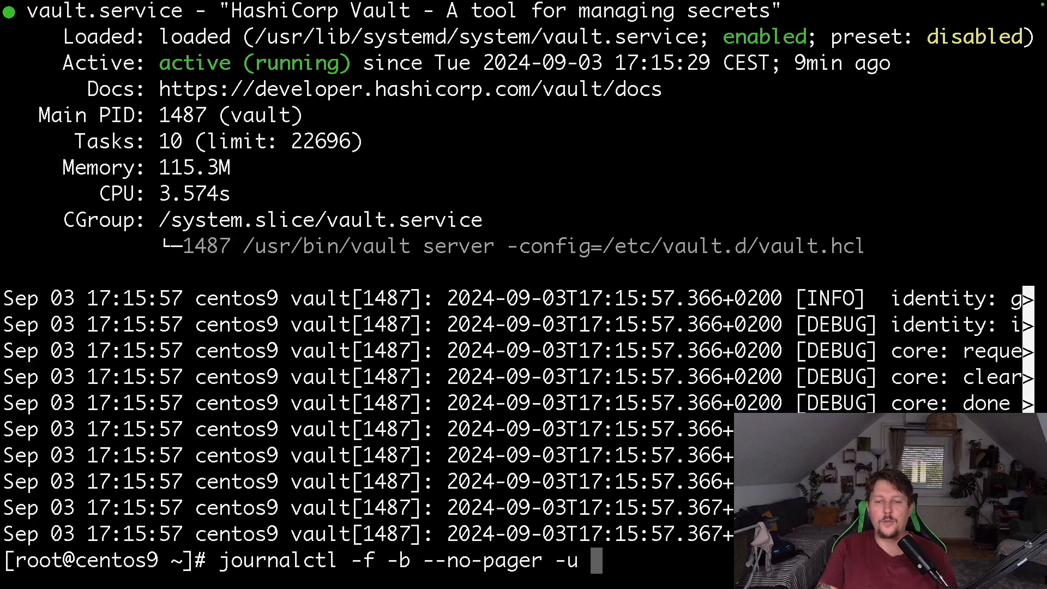
type("vault")
Step: Run journalctl -f -b --no-pager -u vault to follow the vault service log live
key("Return")
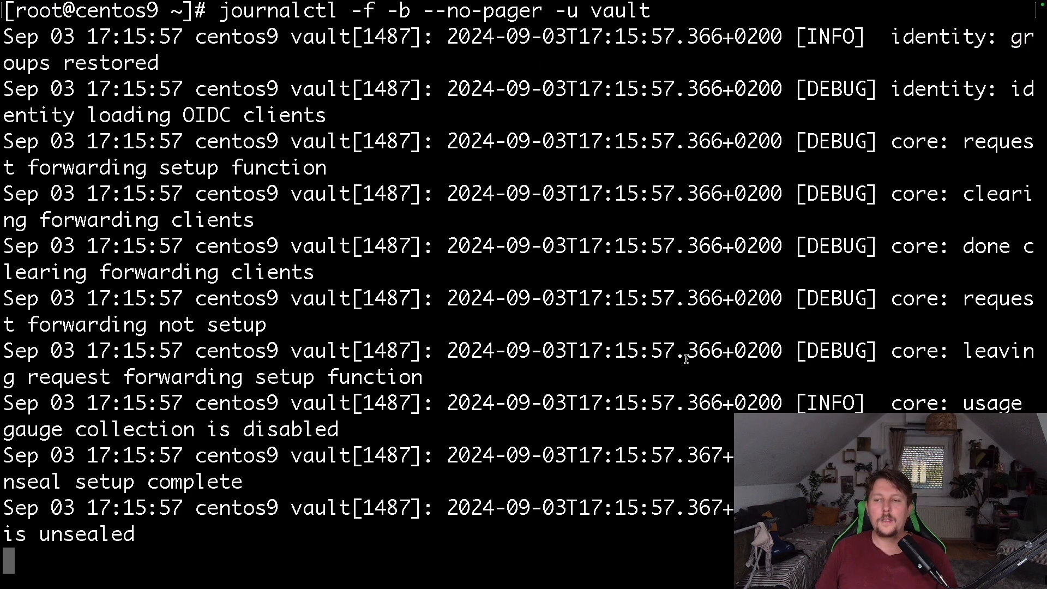
scroll(725, 309, "up", 4)
scroll(753, 301, "down", 4)
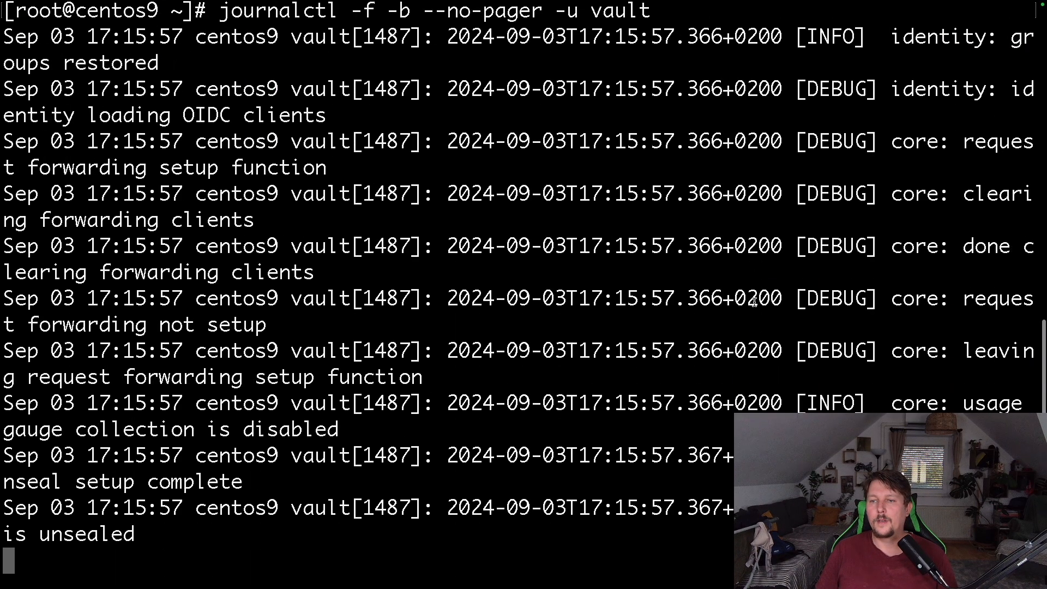
scroll(722, 217, "up", 5)
scroll(720, 237, "up", 3)
scroll(719, 246, "down", 4)
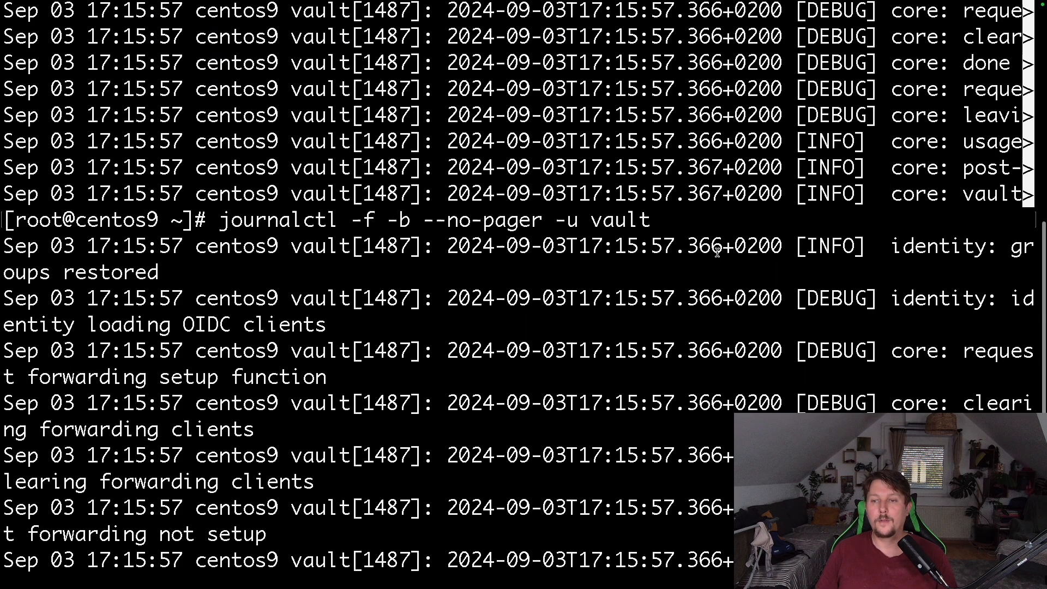
scroll(718, 253, "down", 5)
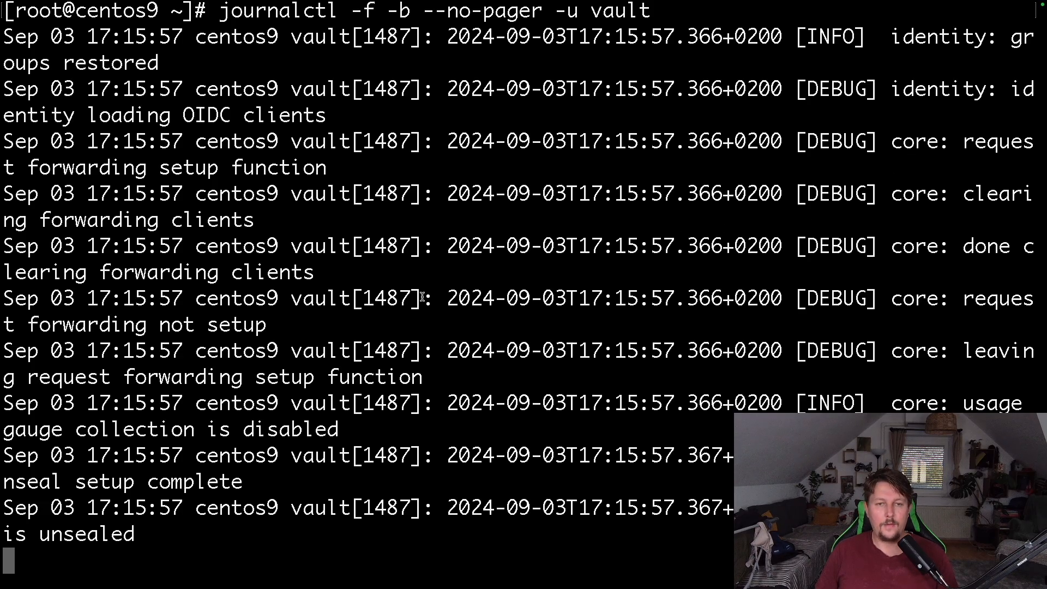
Step: Print the Vault init keys JSON in the local shell and copy the root_token value
key("super+t")
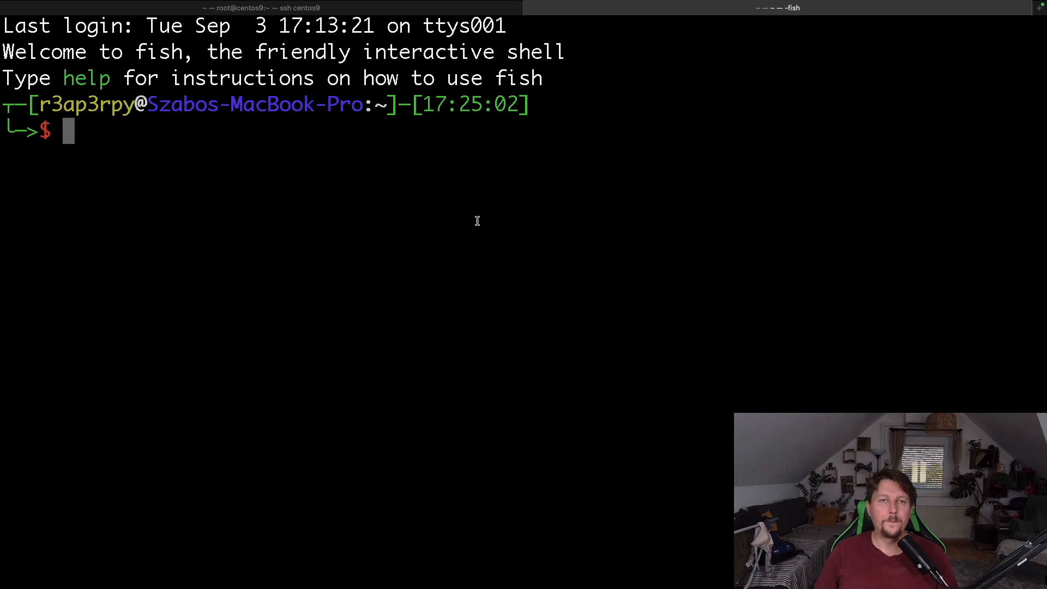
type("cat")
key("Right")
key("Return")
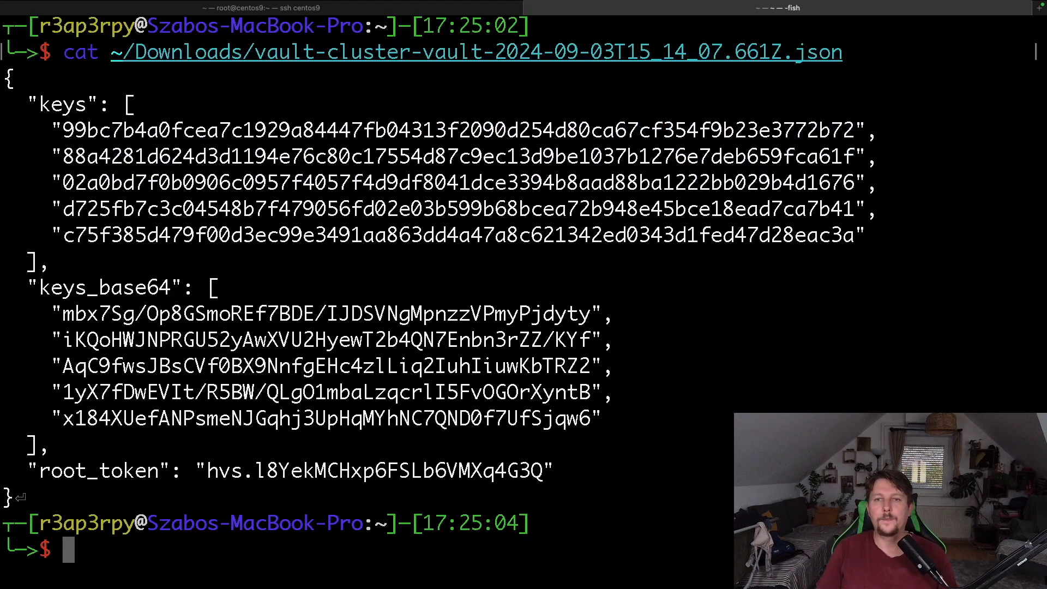
key("ctrl+Left")
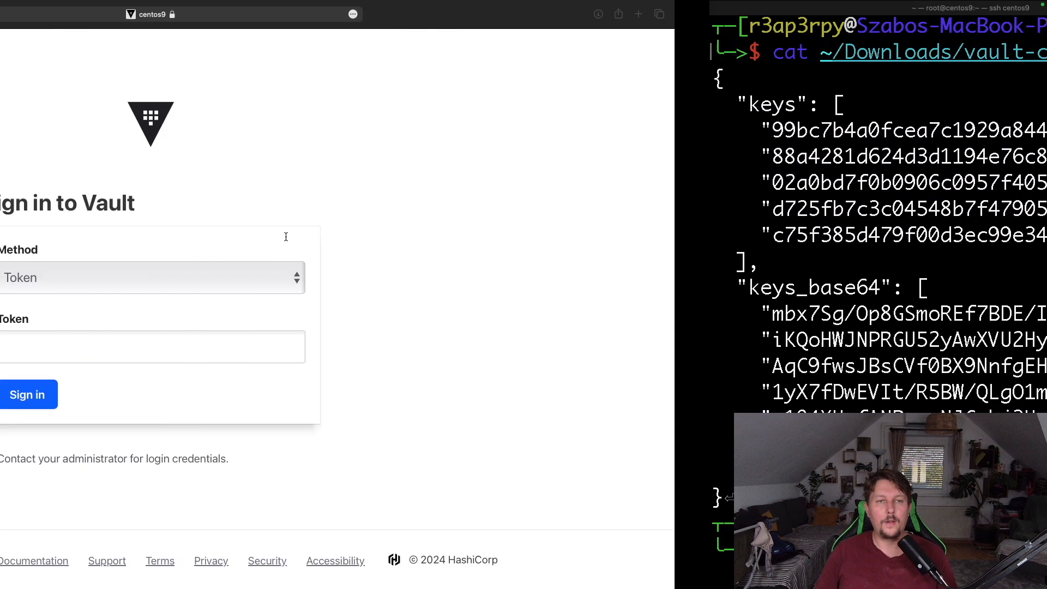
key("super+r")
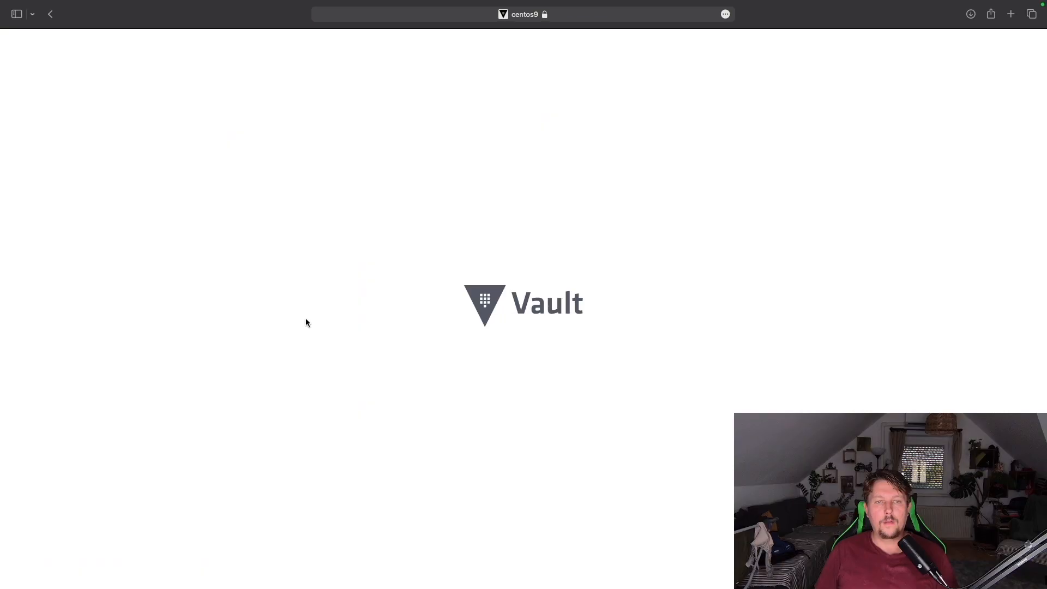
key("ctrl+Right")
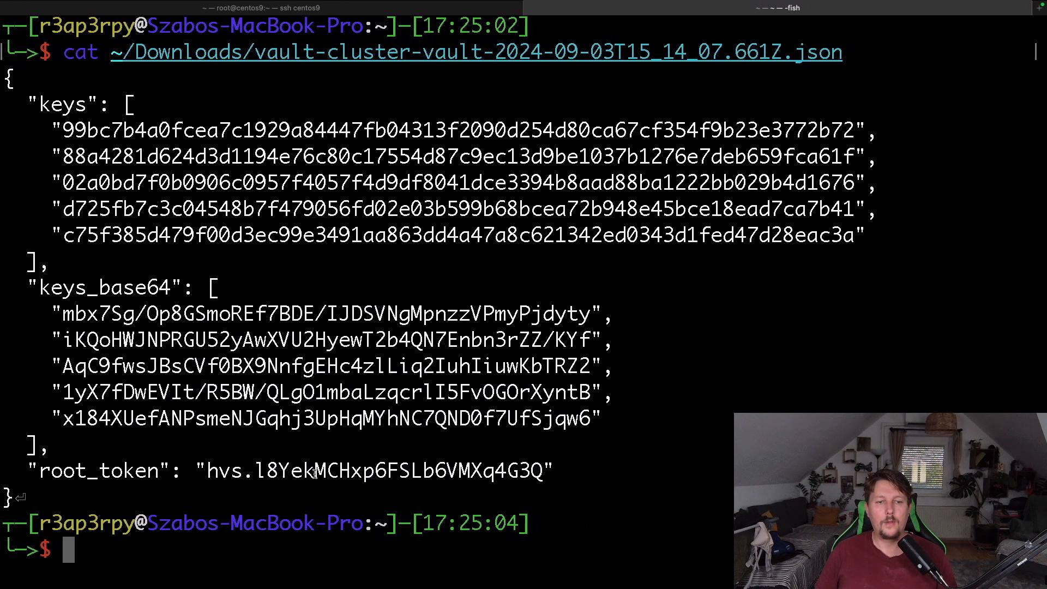
double_click(339, 471)
key("super+c")
Step: Paste the root token into the Vault sign-in Token field and sign in to the dashboard
key("ctrl+Left")
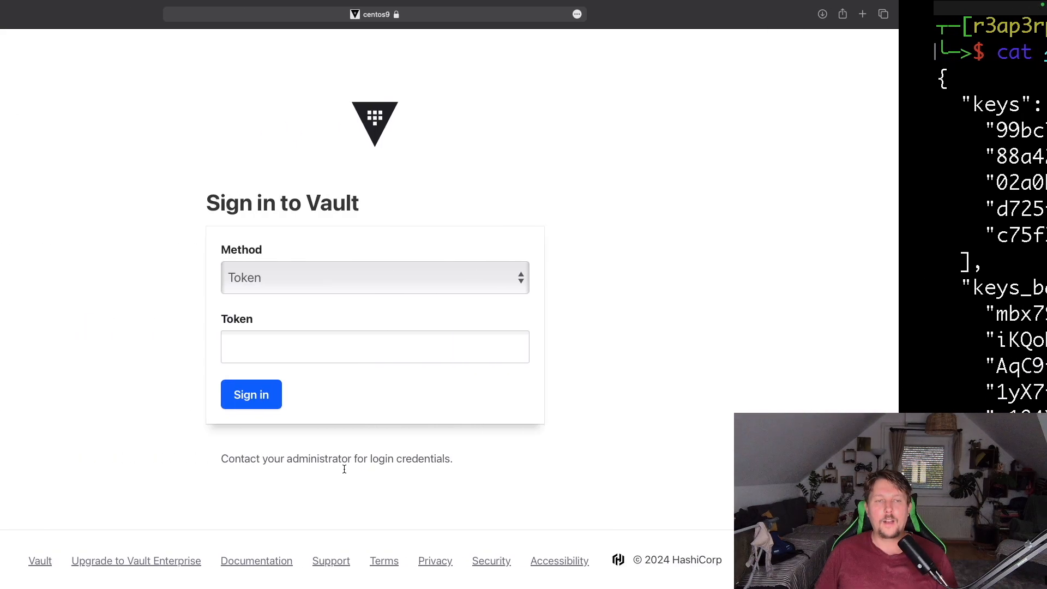
left_click(425, 344)
key("super+v")
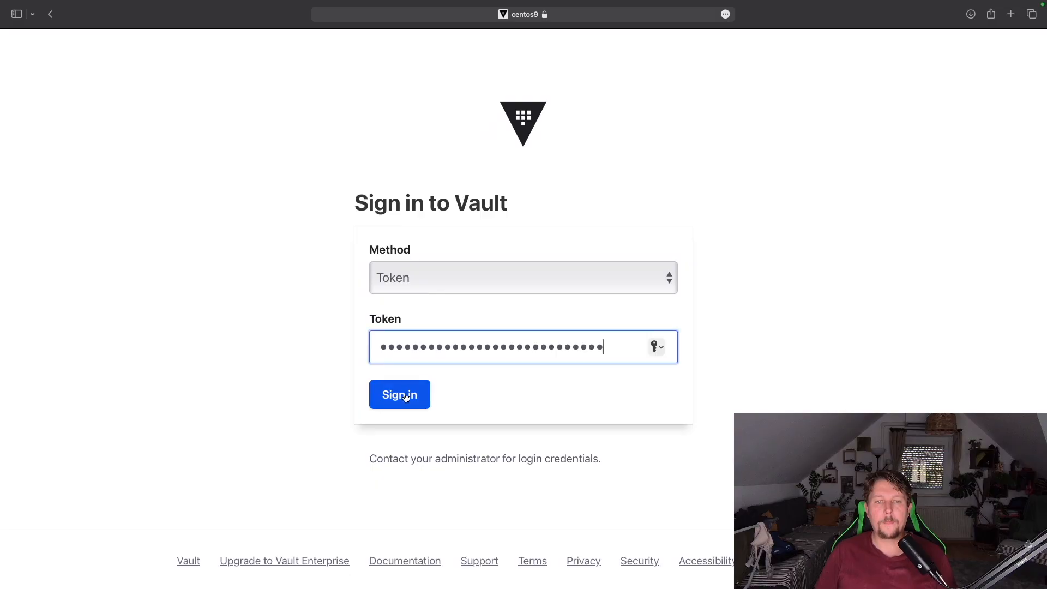
left_click(399, 394)
key("ctrl+Right")
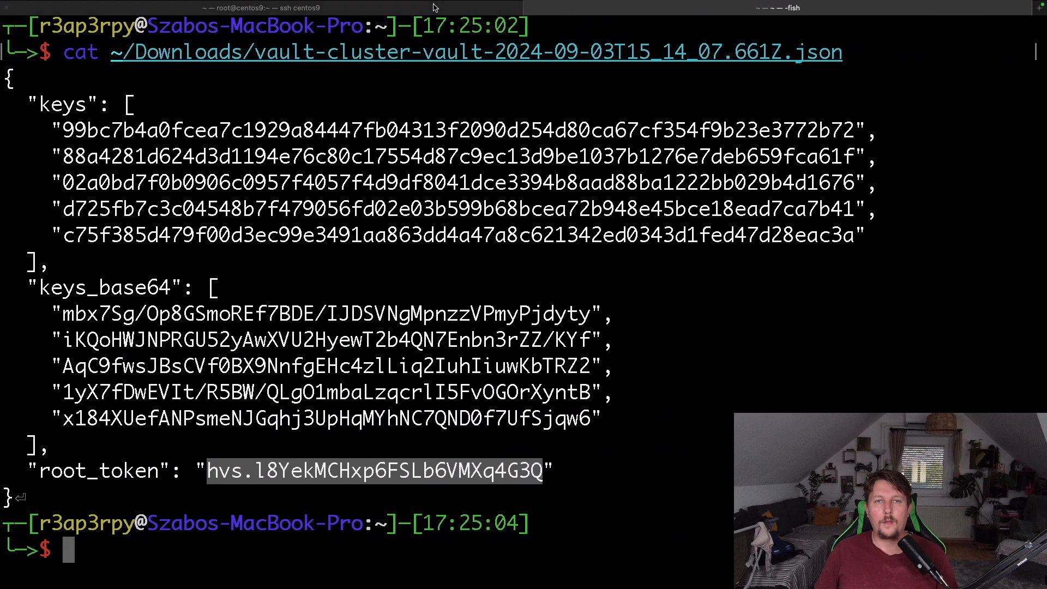
left_click(433, 7)
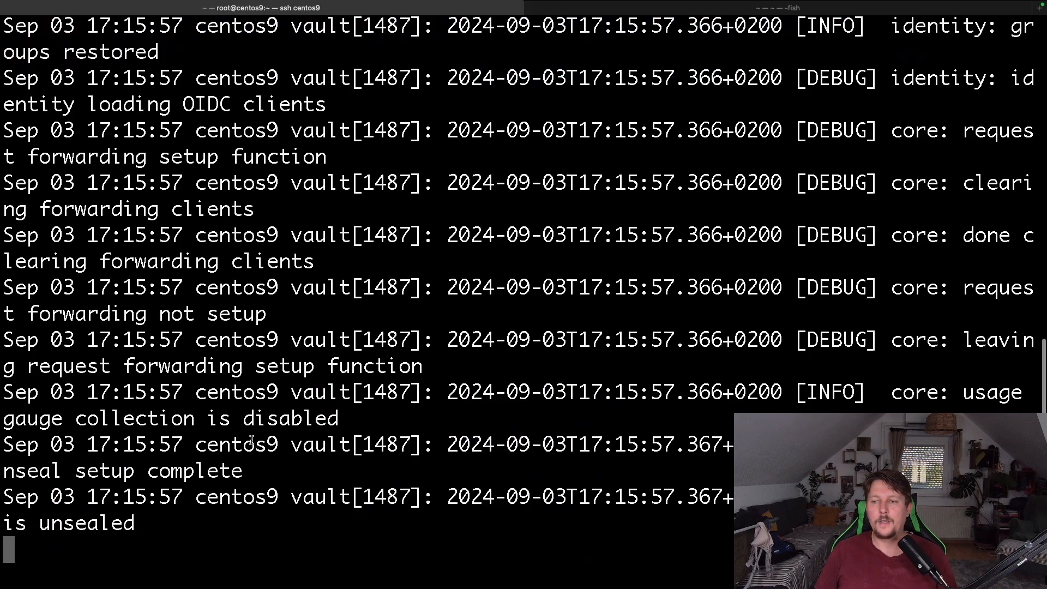
scroll(523, 295, "down", 1)
key("ctrl+Left")
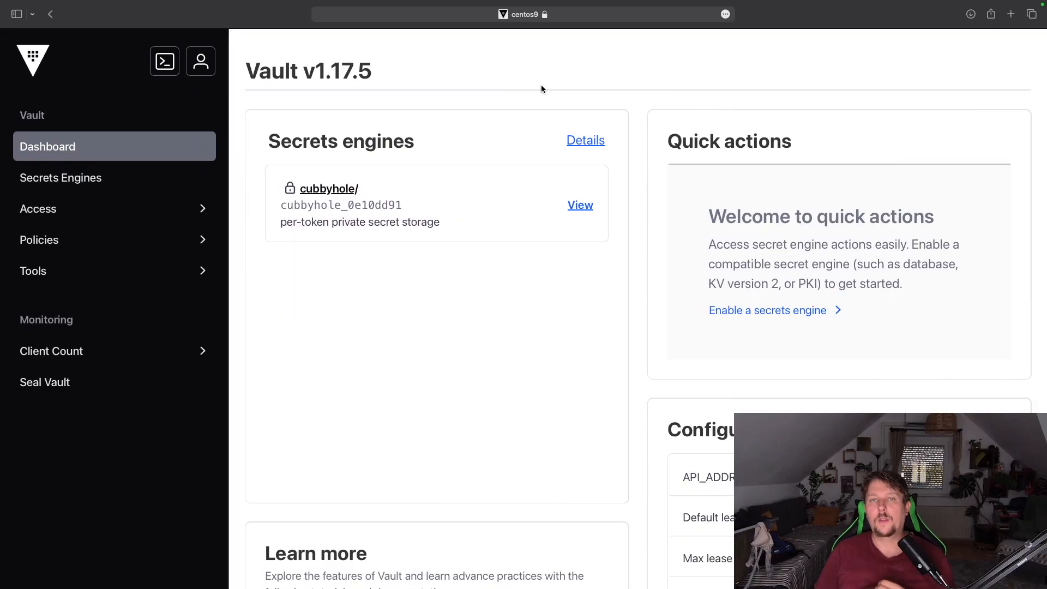
Step: Stop following the log, run systemctl stop vault, and prepare vi /etc/vault.d/vault.hcl via Tab completion
key("ctrl+Right")
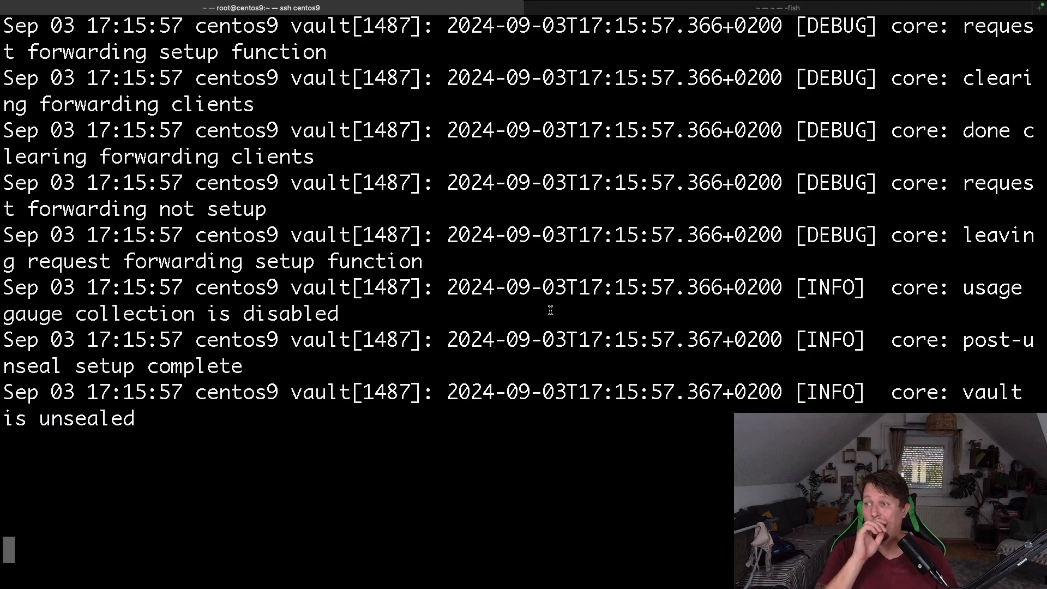
key("ctrl+c")
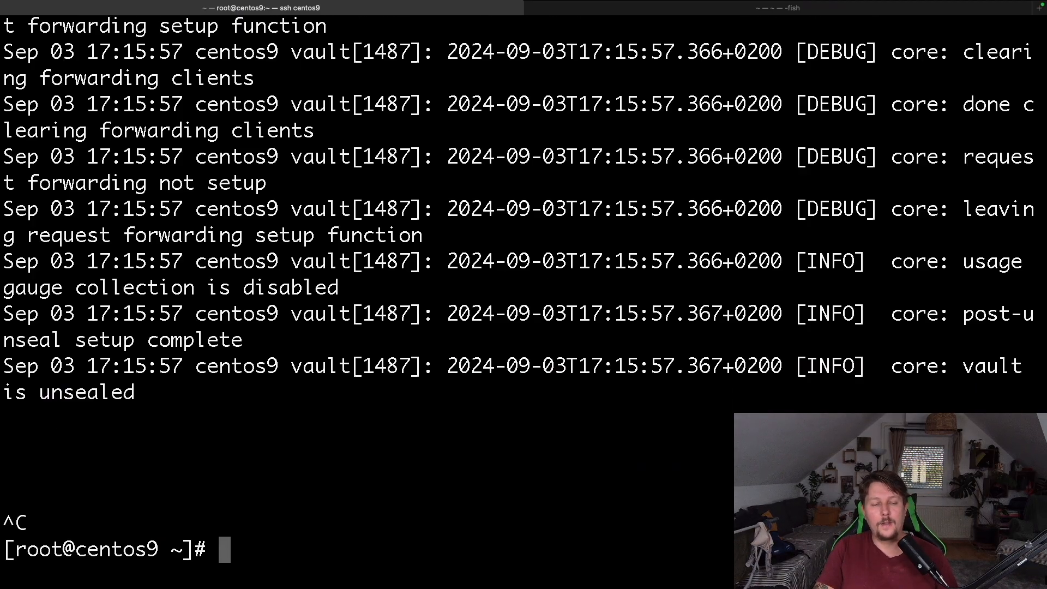
type("vi /etc/")
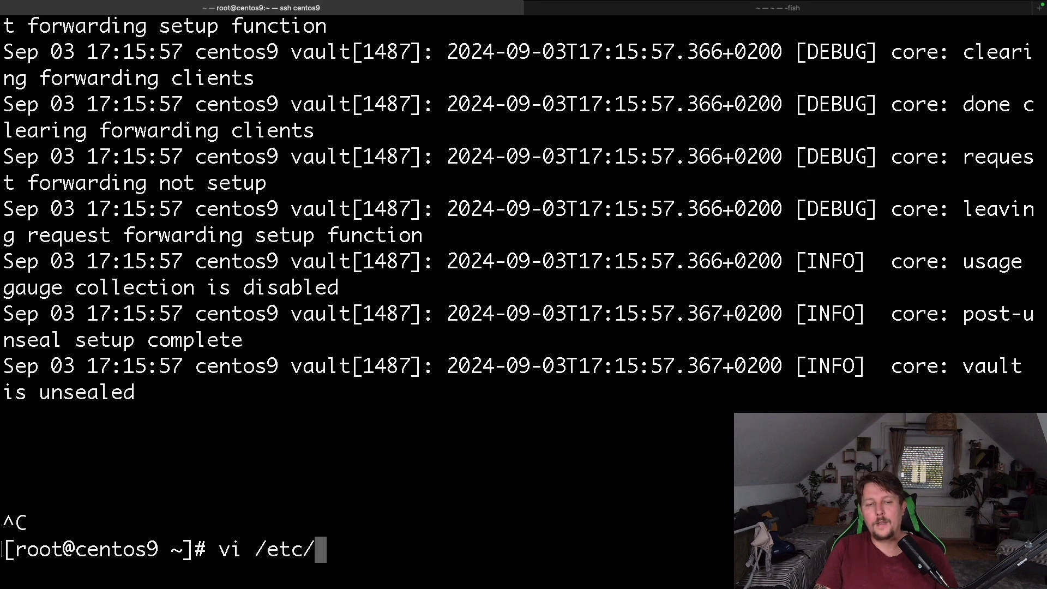
type("vau")
key("Tab")
type("vault")
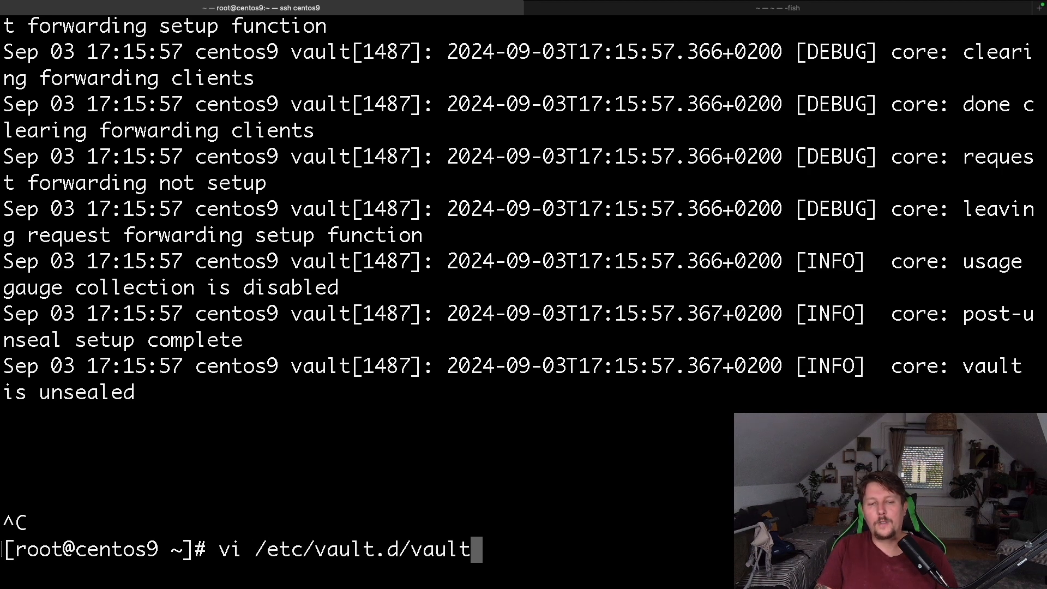
type(".hcl")
key("ctrl+c")
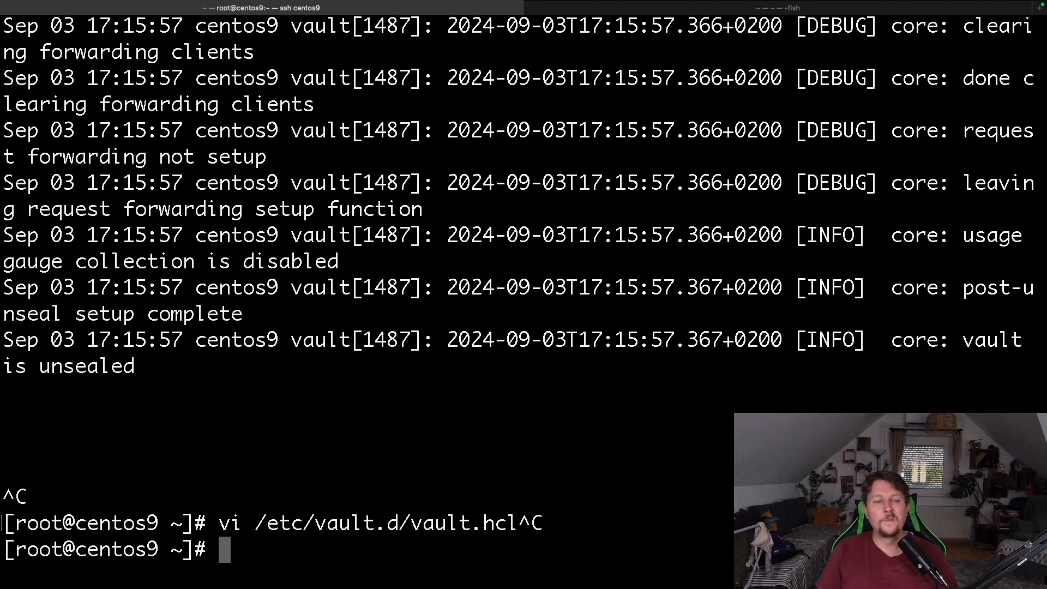
type("systemctl ")
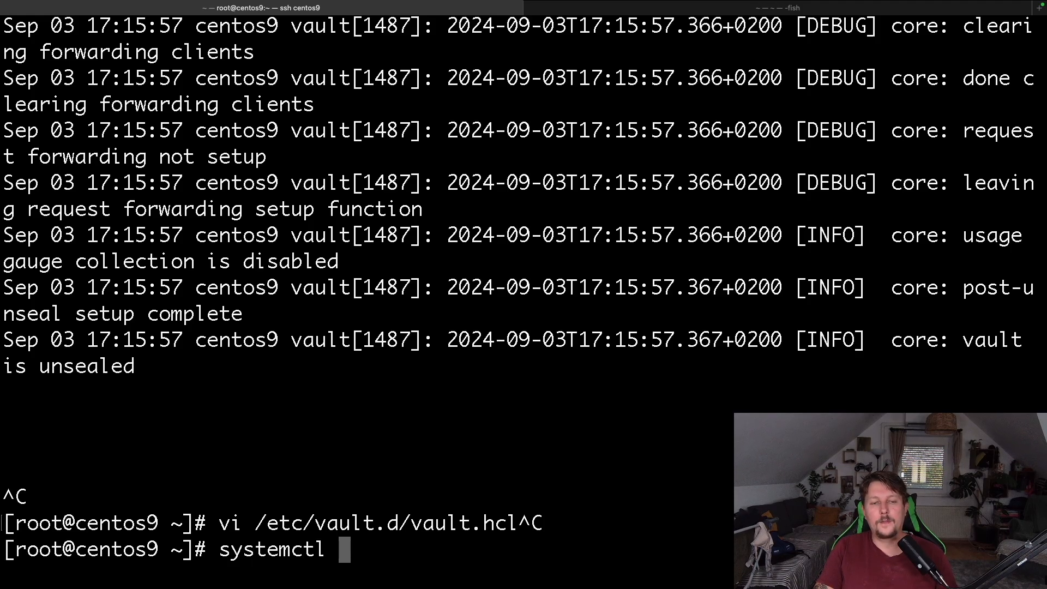
type("sot")
key("BackSpace")
key("BackSpace")
type("top vaul")
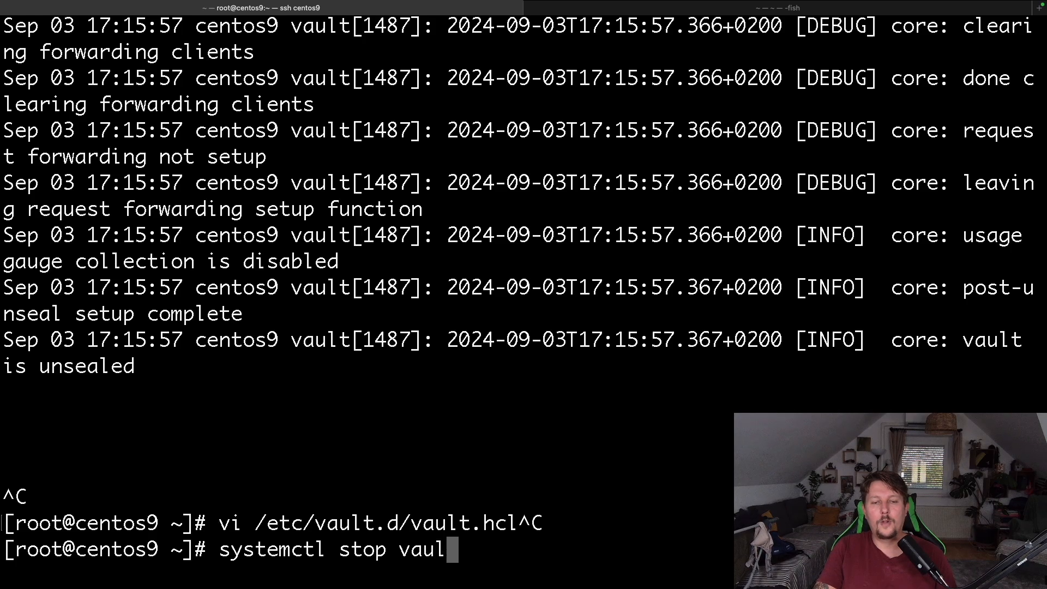
type("t")
key("Return")
type("vi /et")
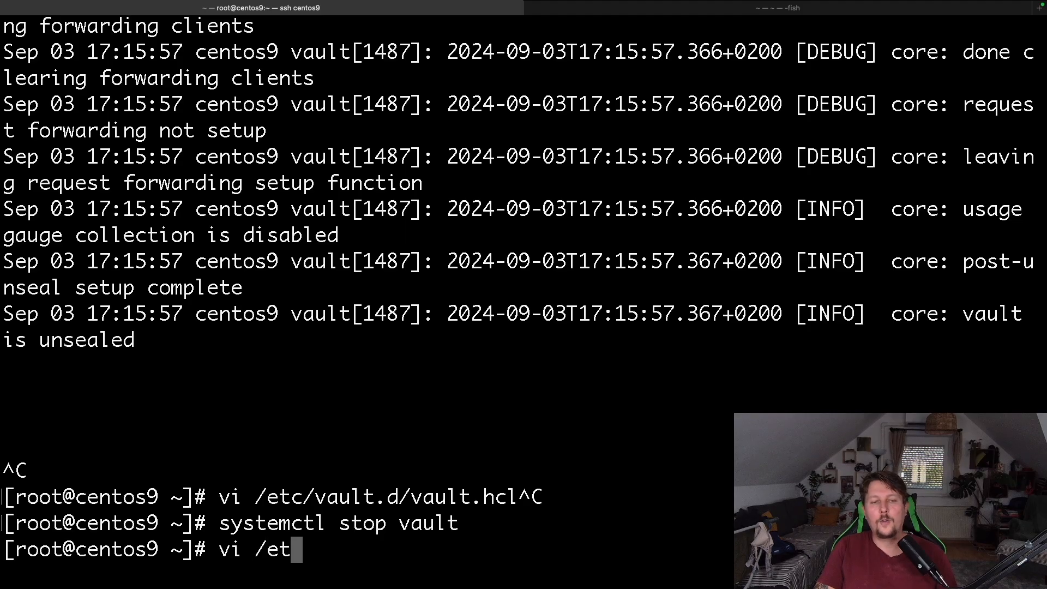
type("c/vau")
key("Tab")
type("vau")
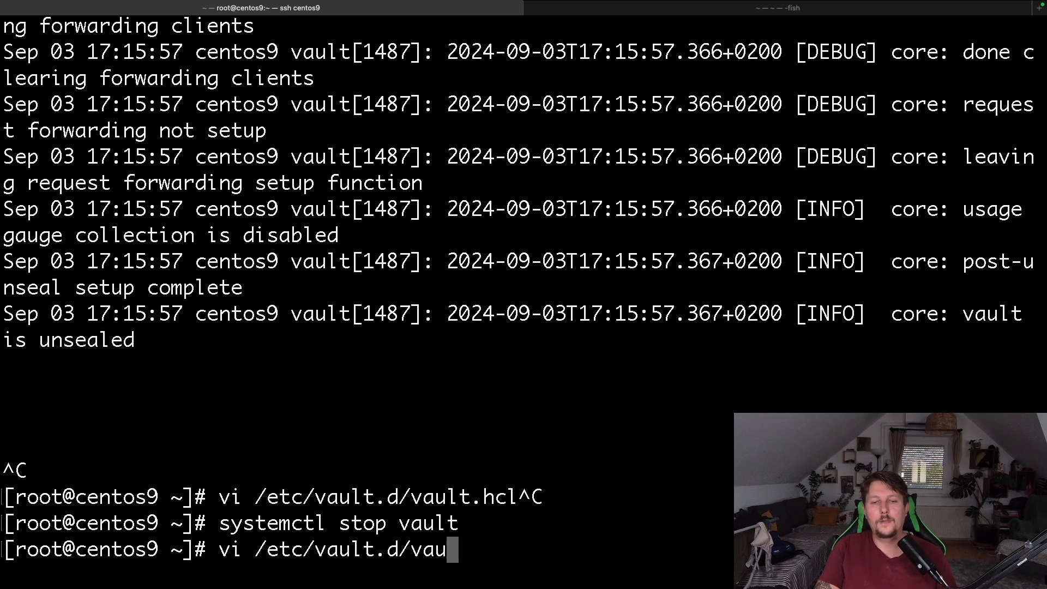
type("lt.hcl")
Step: Insert log_level = "Trace" above ui = true in vault.hcl and save with :wq
key("Return")
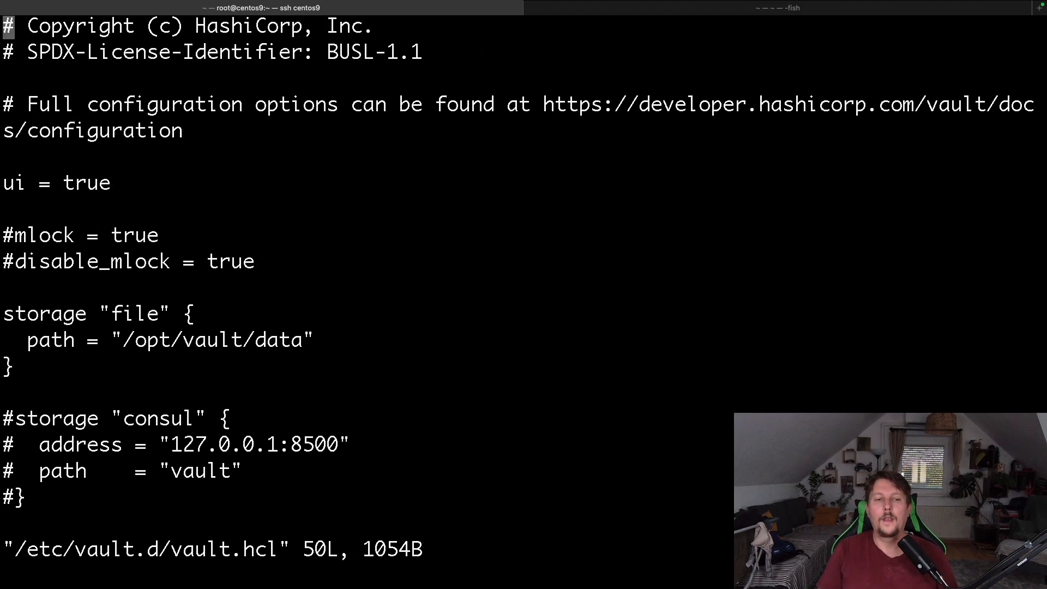
key("Down")
key("Down")
key("Down")
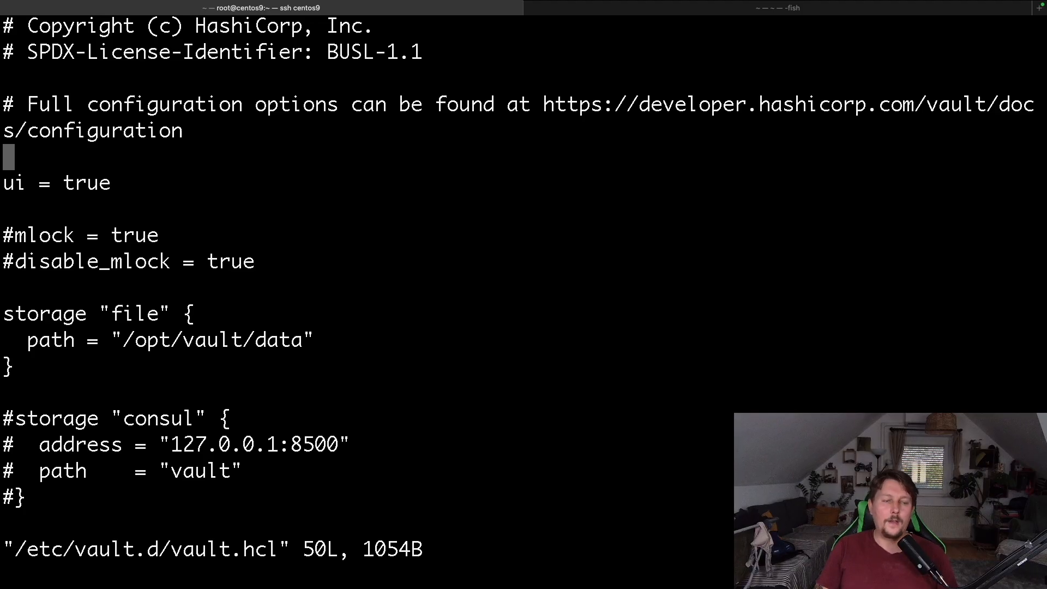
type("ilog_")
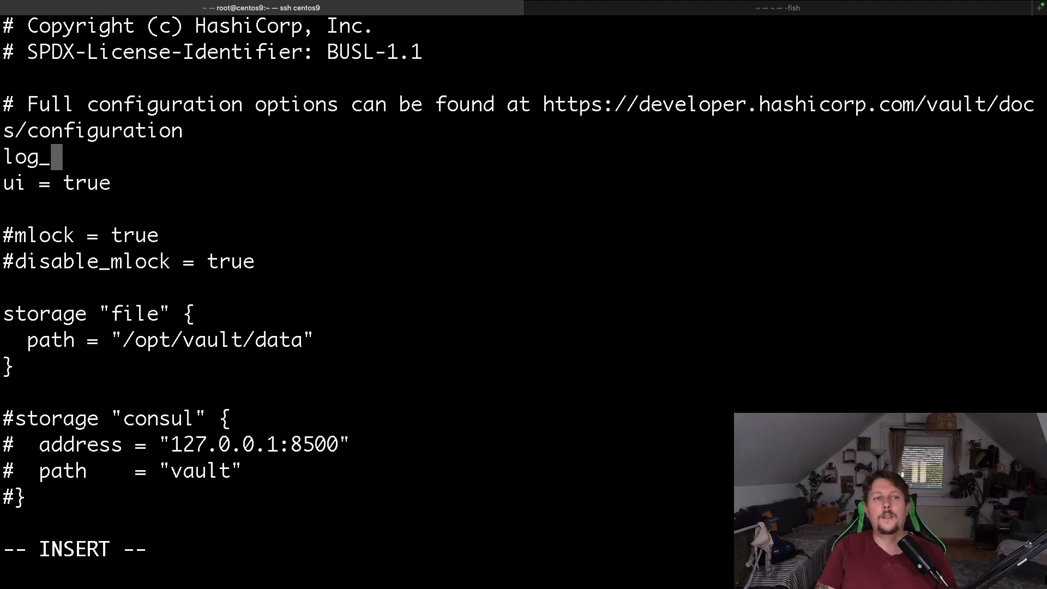
type("level = \"")
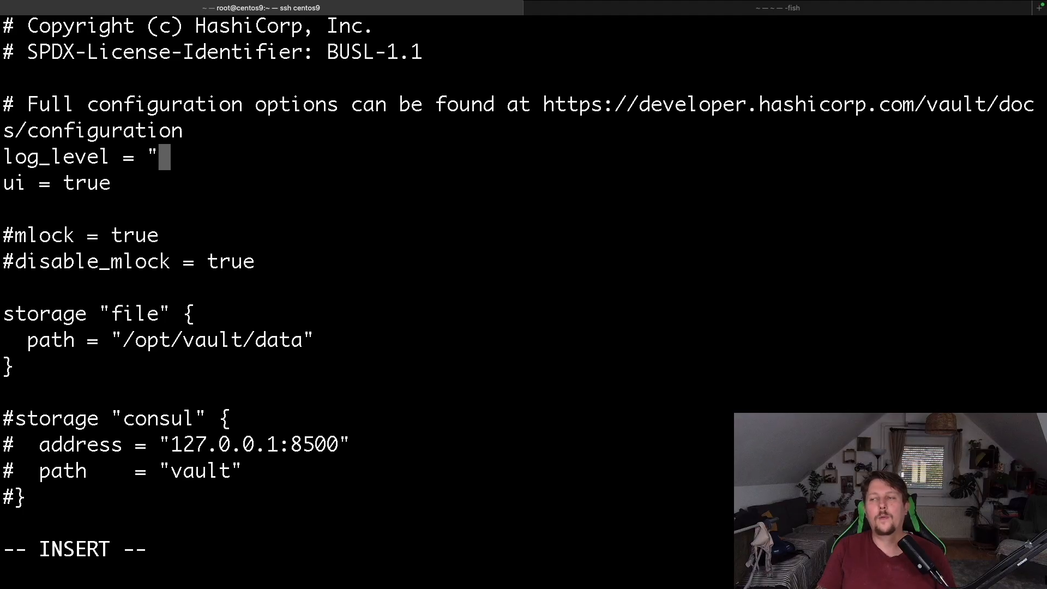
type("\"")
key("Left")
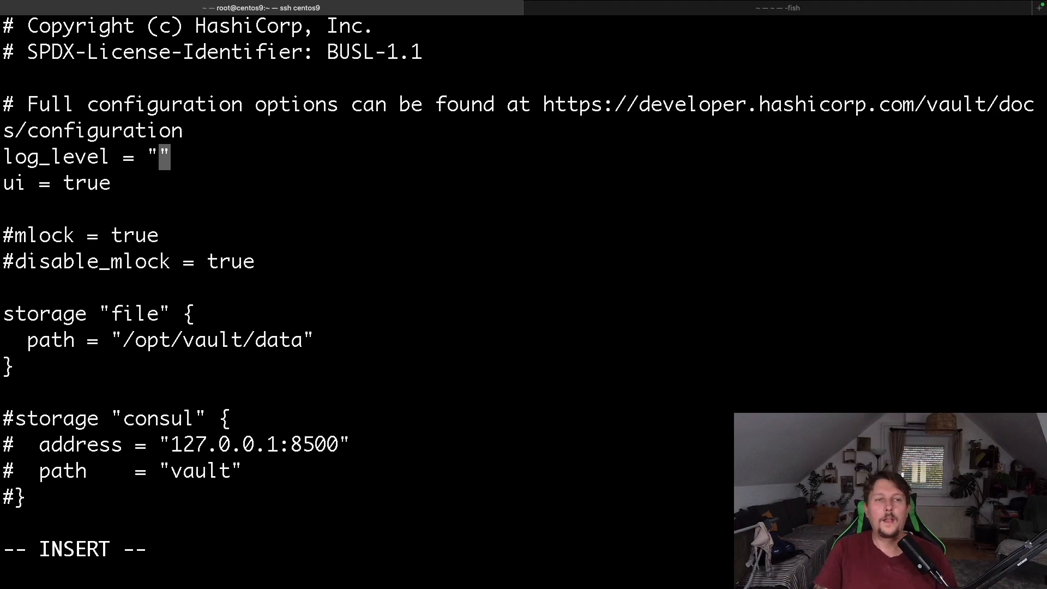
type("Trace")
key("Escape")
type(":wq")
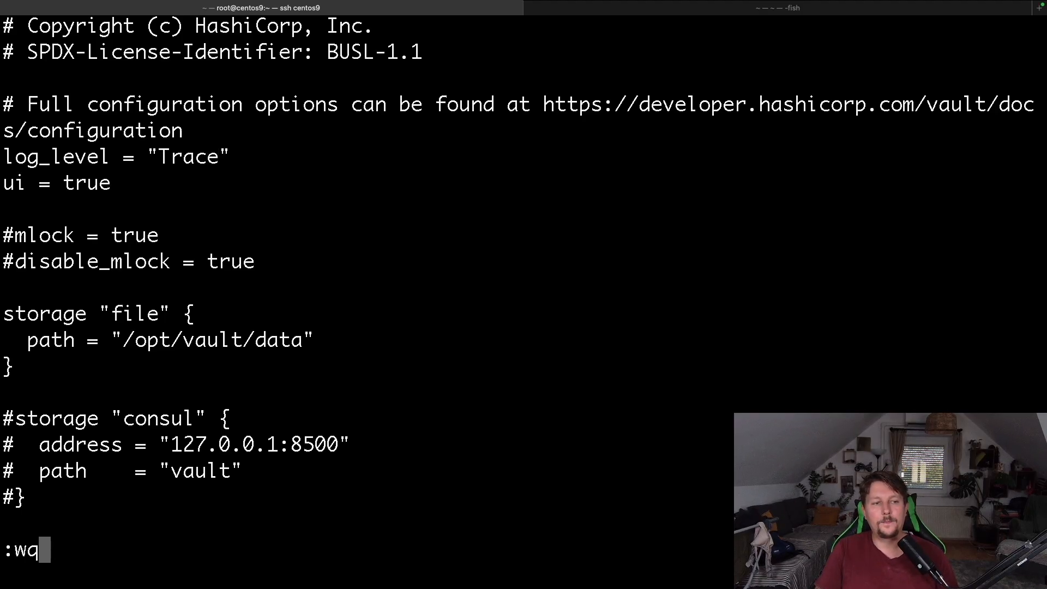
key("Return")
key("Up")
key("Up")
Step: Run systemctl start vault, then follow the journal again to confirm the Trace log level
key("Left")
key("Left")
key("Left")
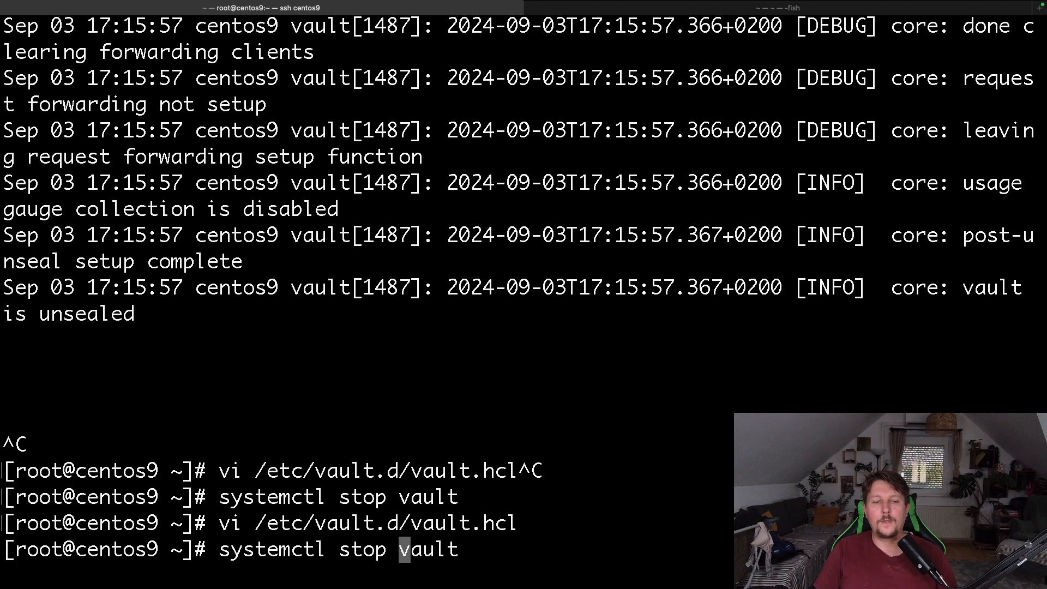
key("Left")
key("BackSpace")
key("BackSpace")
type("art")
key("Return")
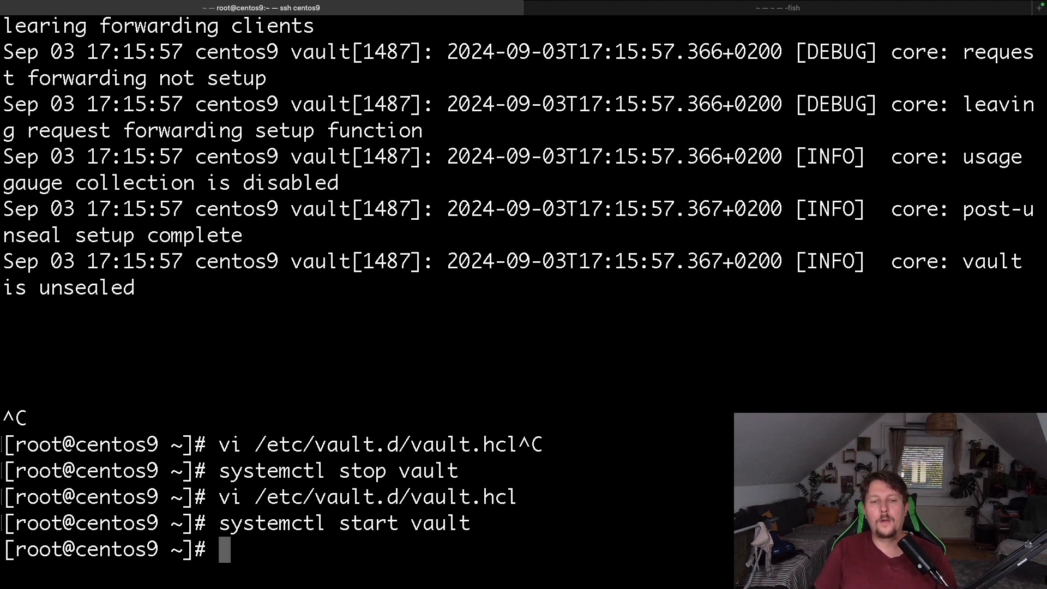
key("Up")
key("Up")
key("Up")
key("Up")
key("Return")
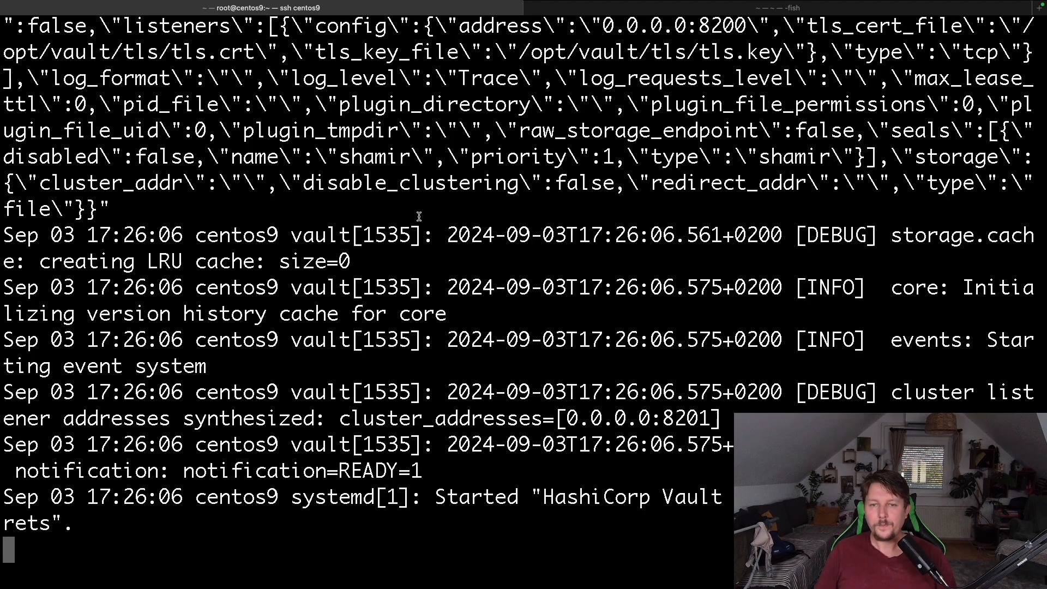
scroll(419, 217, "up", 3)
scroll(419, 217, "down", 3)
Step: Copy the fourth unseal key from the local keys output and submit it as the first key portion
key("super+Tab")
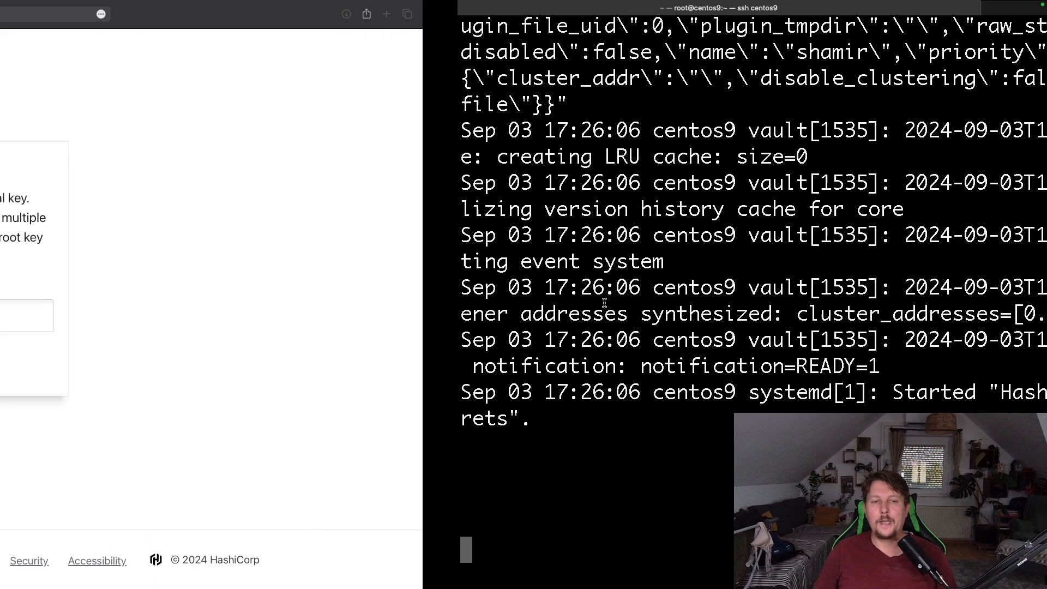
key("super+Tab")
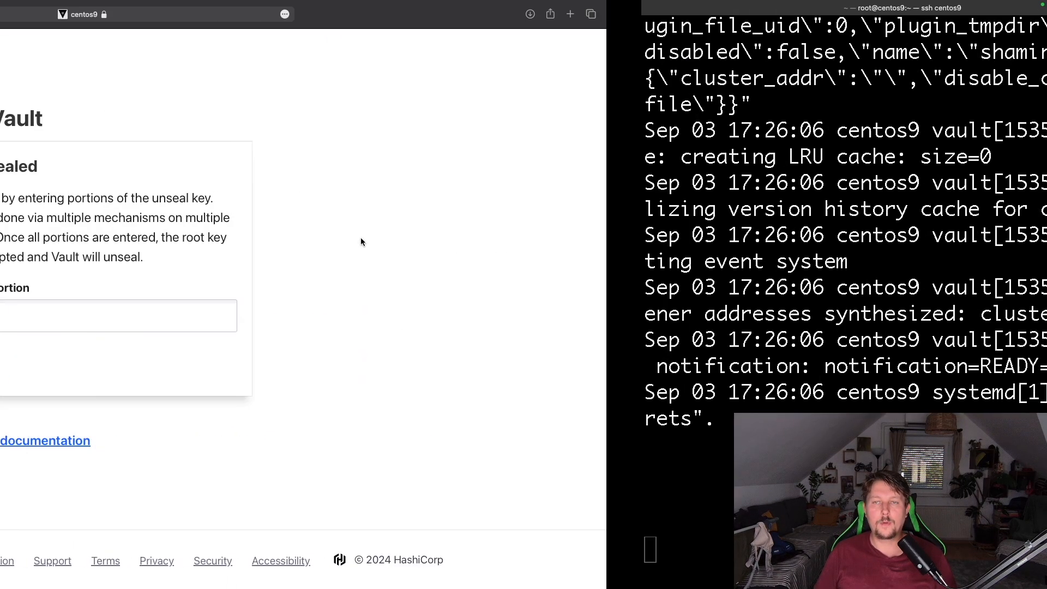
key("ctrl+Tab")
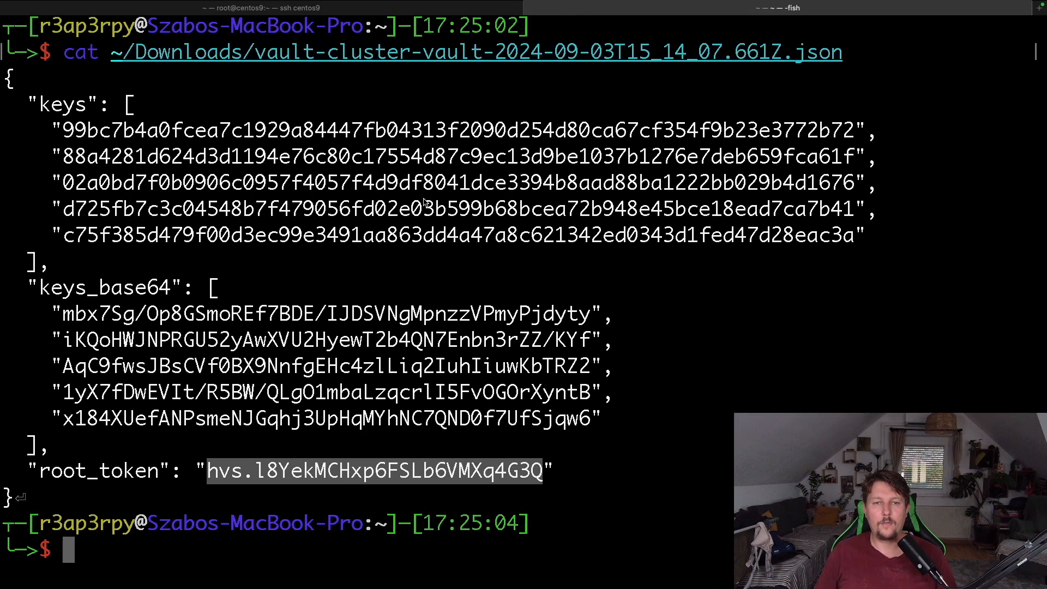
triple_click(424, 203)
key("super+Tab")
left_click(423, 311)
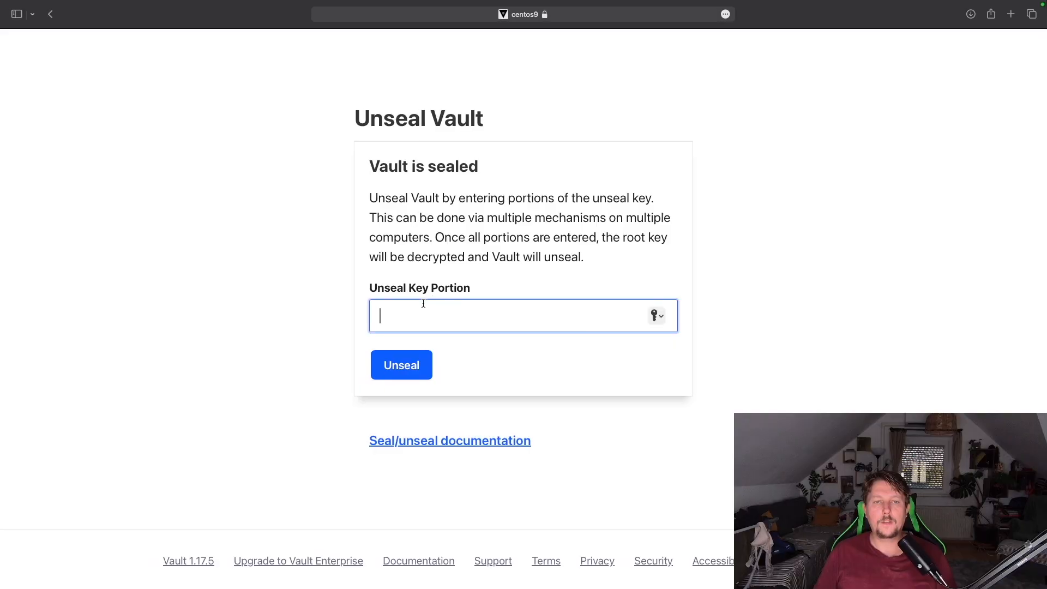
key("super+v")
left_click(401, 365)
Step: Copy the fifth unseal key, submit it as the second portion to unseal Vault, and return to the terminal
key("super+Tab")
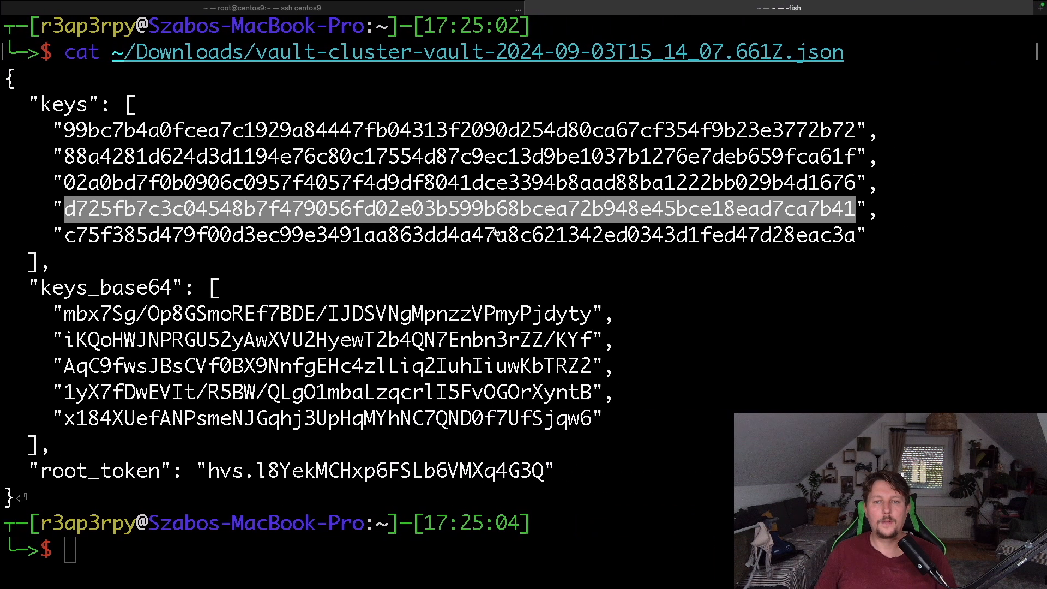
triple_click(496, 232)
key("super+c")
key("super+Tab")
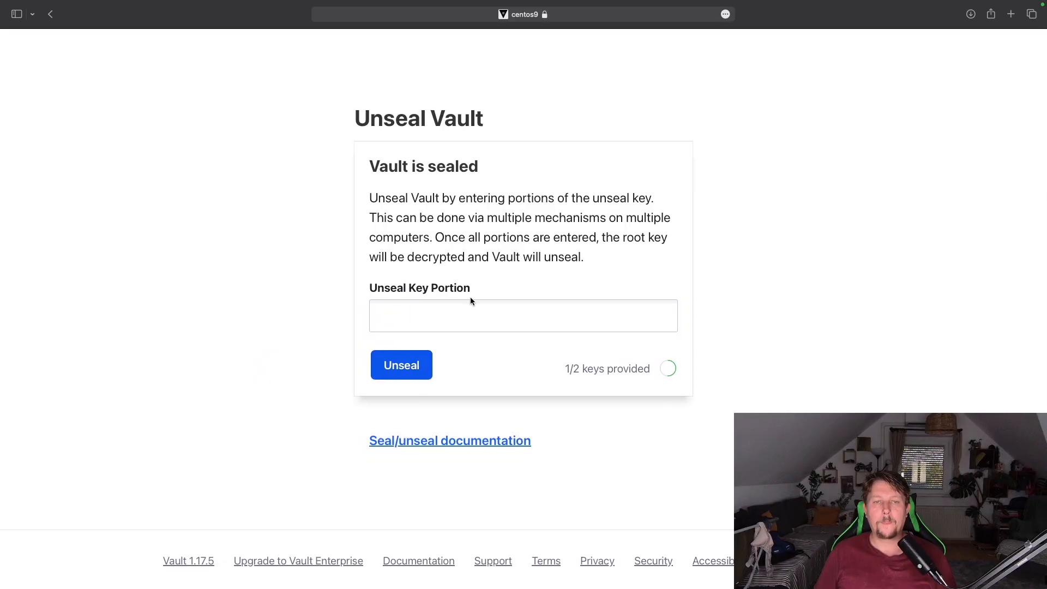
left_click(471, 315)
key("super+v")
left_click(417, 365)
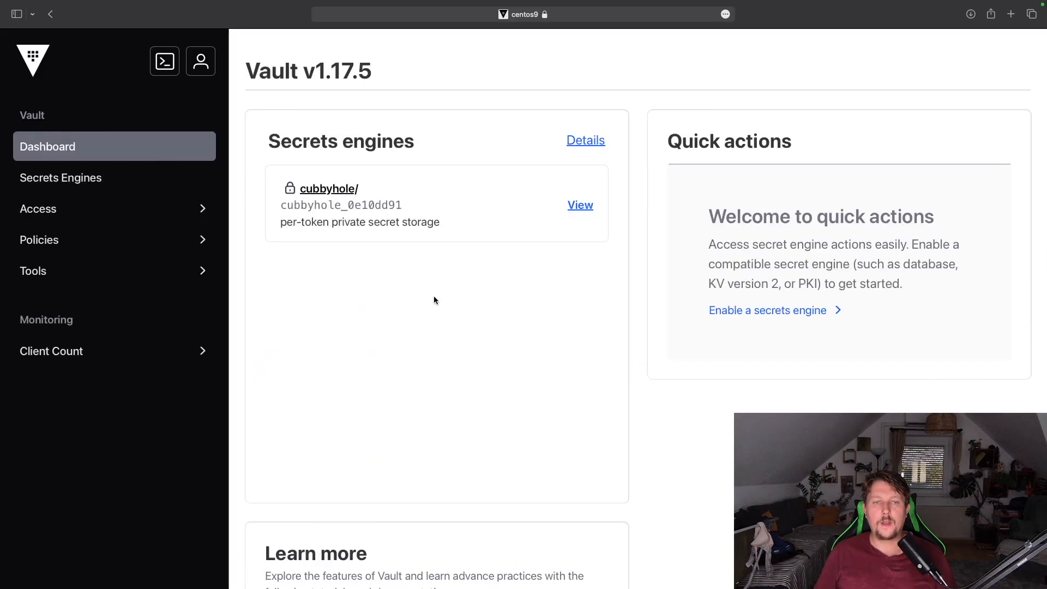
key("super+Tab")
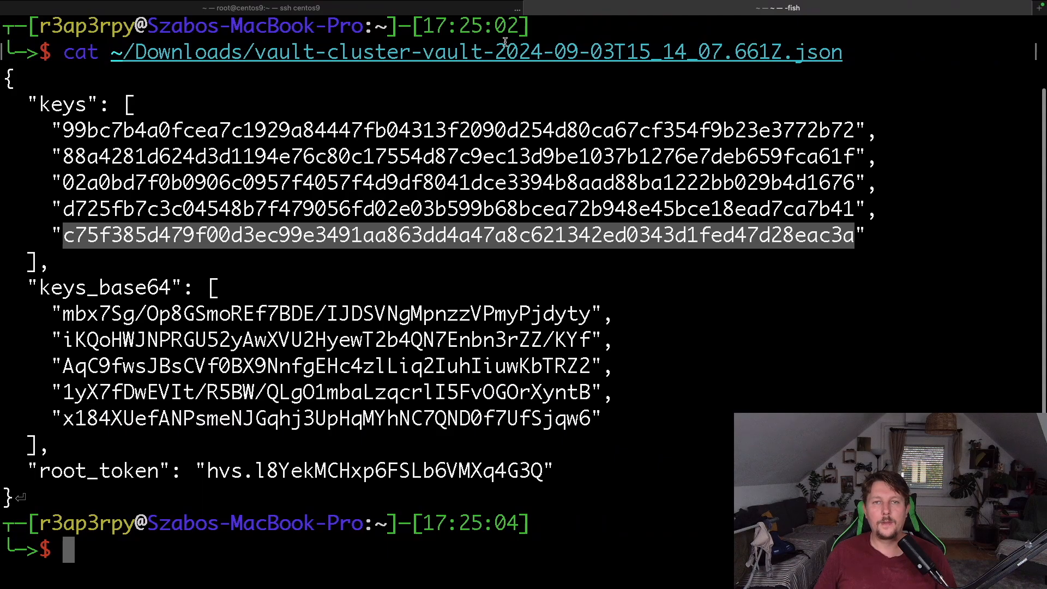
Step: Review the streaming DEBUG and TRACE journal entries in the CentOS session, highlighting several TRACE lines
left_click(457, 12)
scroll(648, 366, "up", 10)
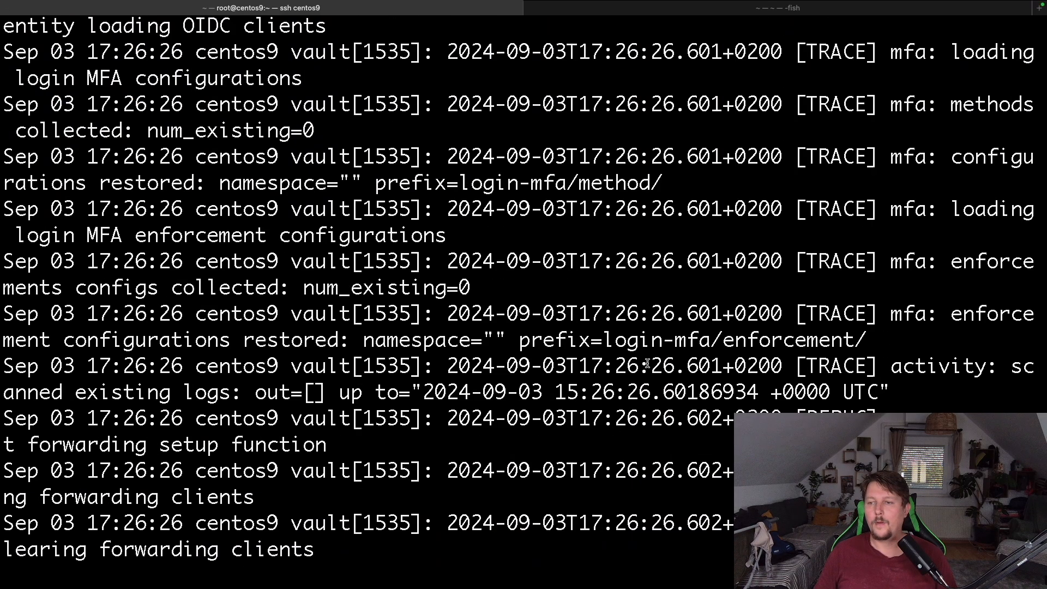
scroll(648, 365, "up", 3)
scroll(648, 365, "down", 3)
scroll(648, 365, "down", 2)
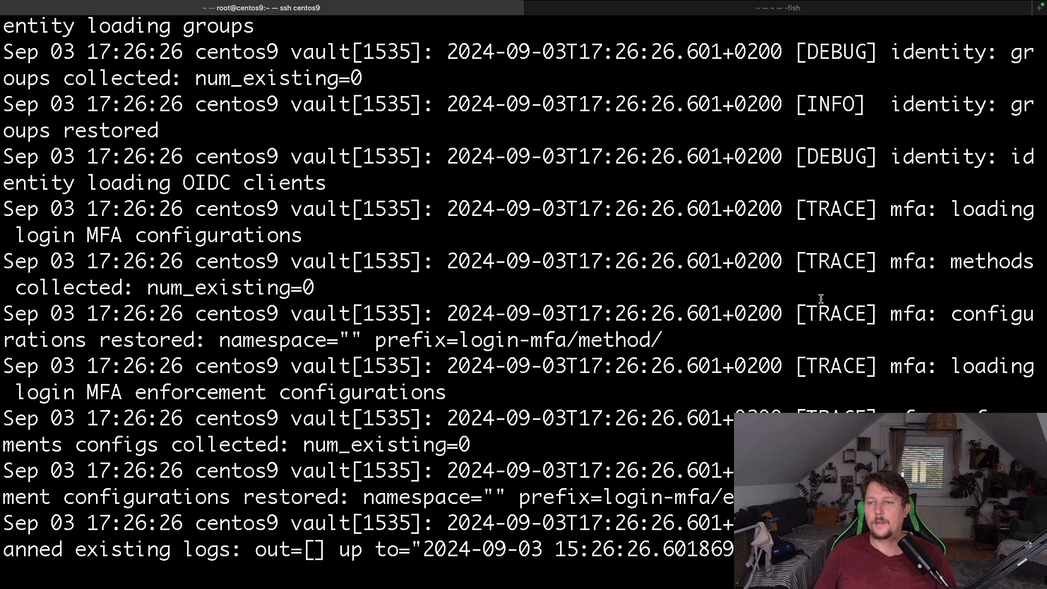
left_click_drag(811, 229, 834, 416)
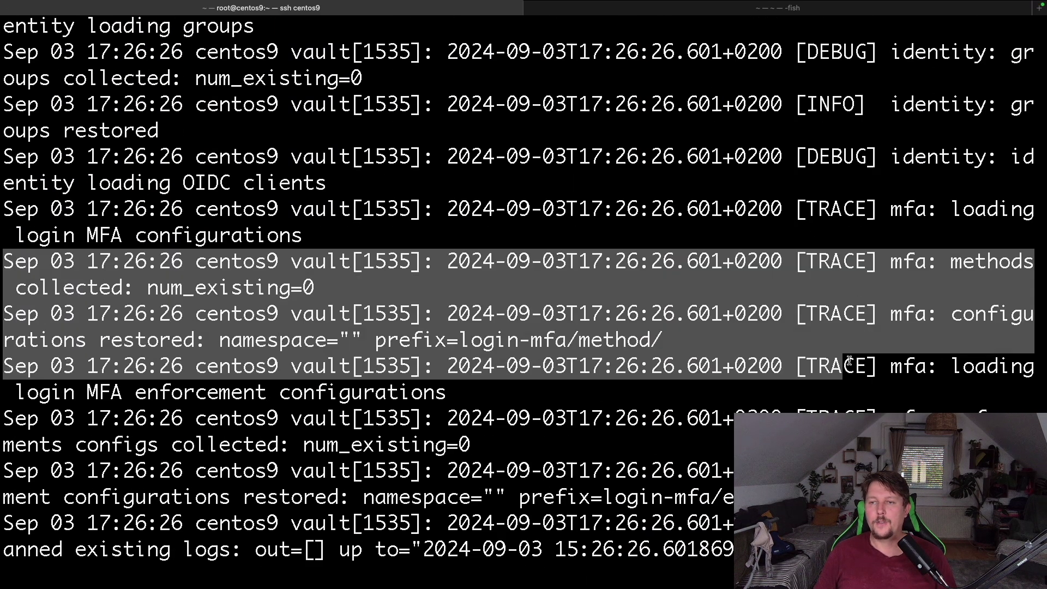
left_click(546, 238)
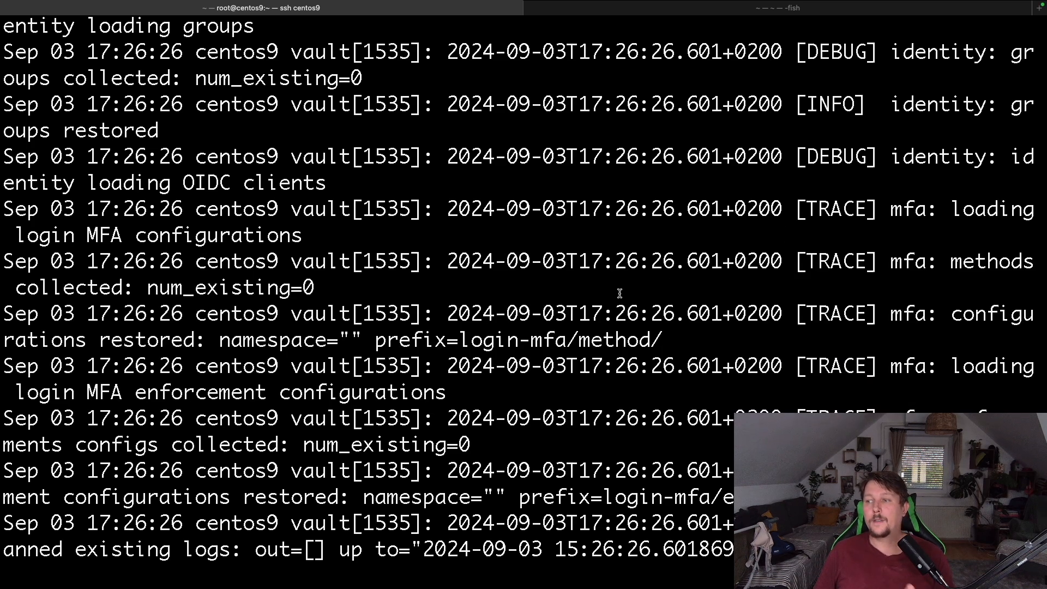
scroll(467, 307, "down", 10)
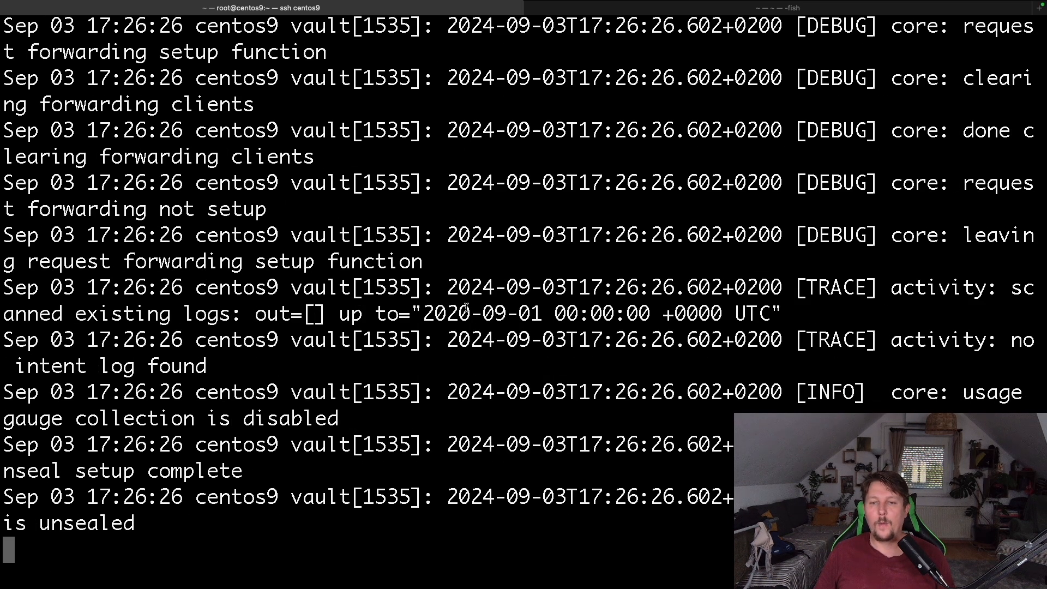
scroll(467, 308, "up", 5)
scroll(467, 308, "down", 4)
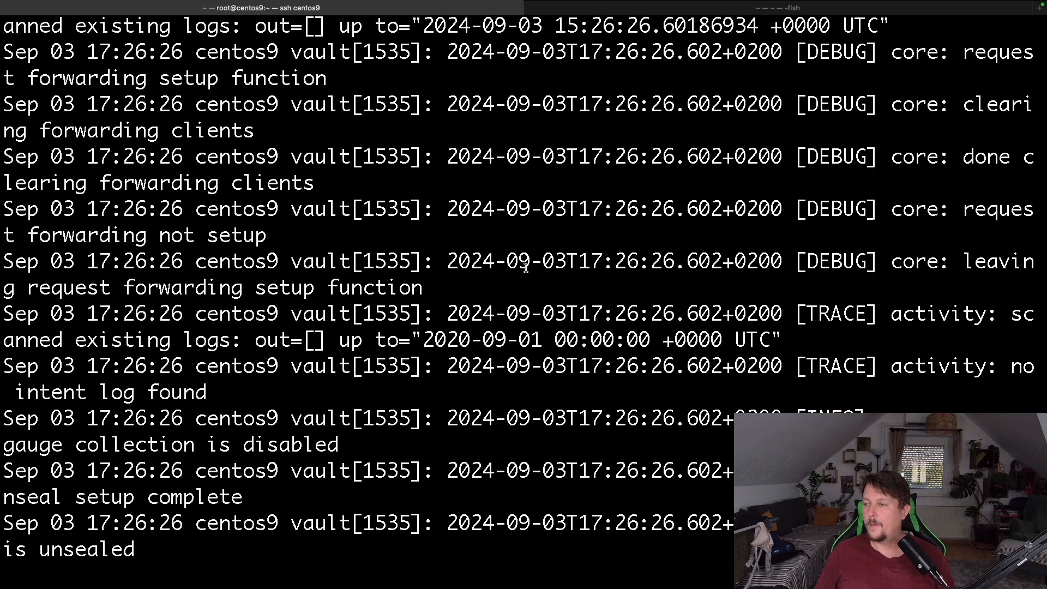
scroll(525, 267, "down", 1)
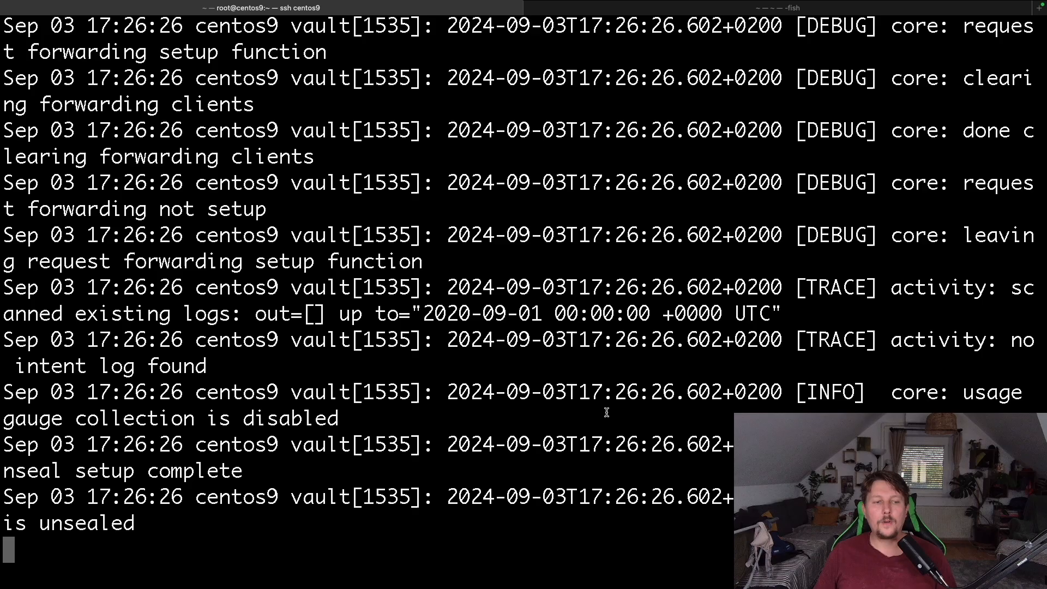
Step: Stop the log tail, cancel the export line, and run mkdir /var/log/vault
key("ctrl+c")
type("e")
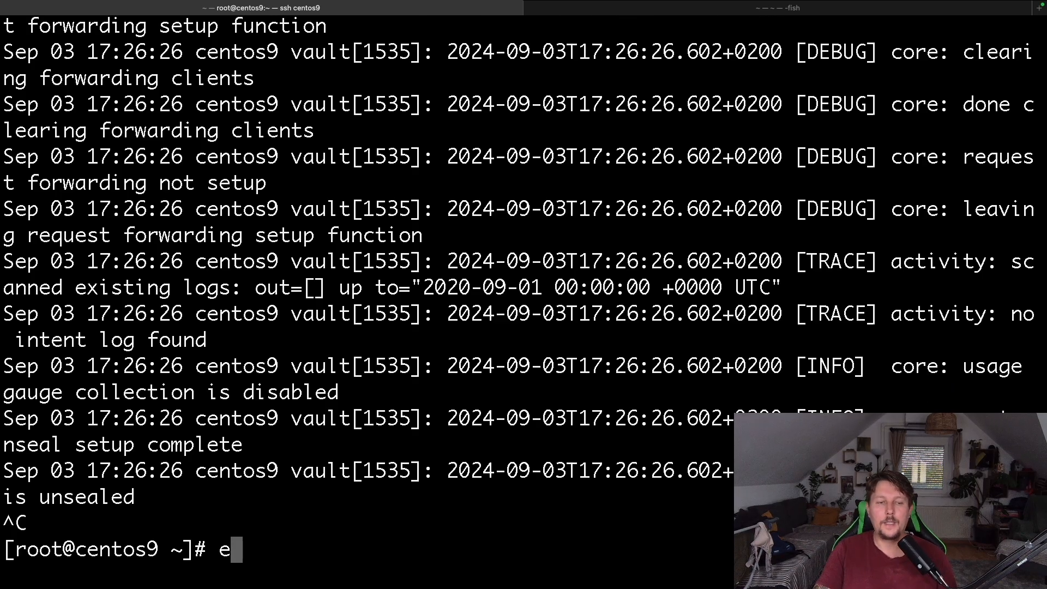
type("xport VAULT_")
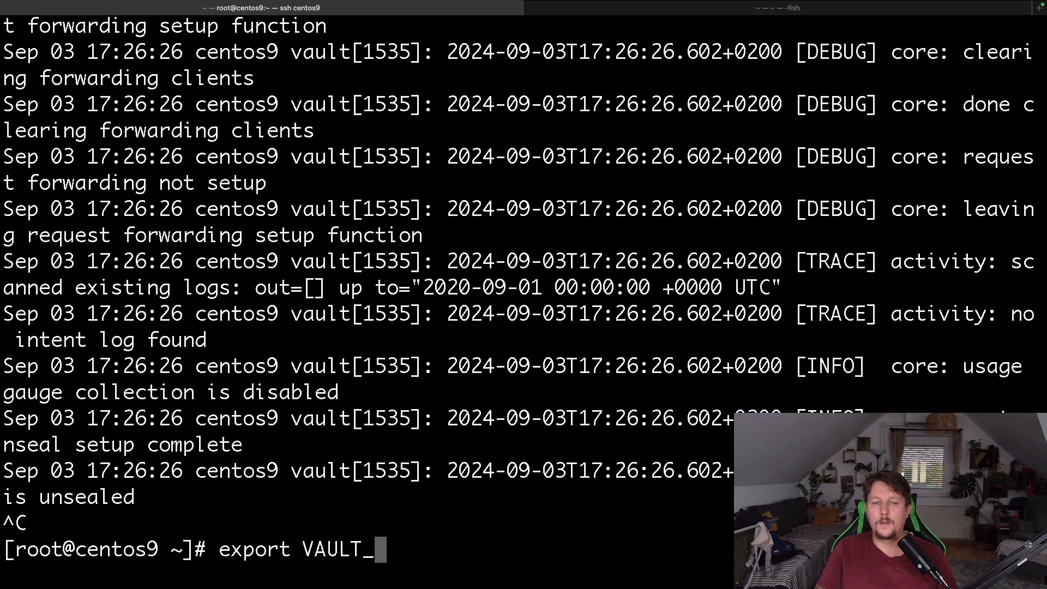
type("LOG_LEVEL")
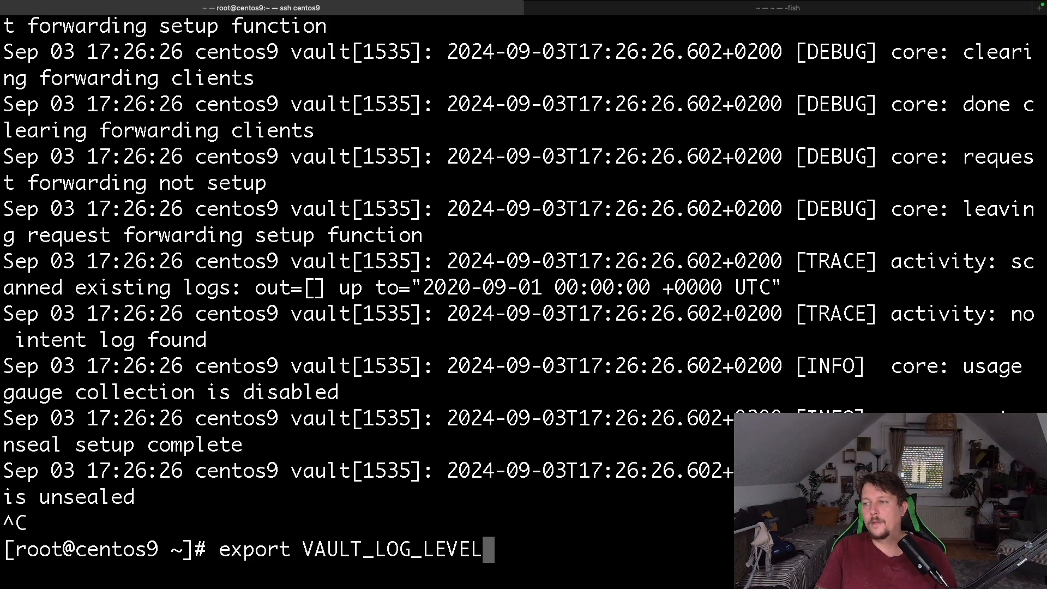
type("=")
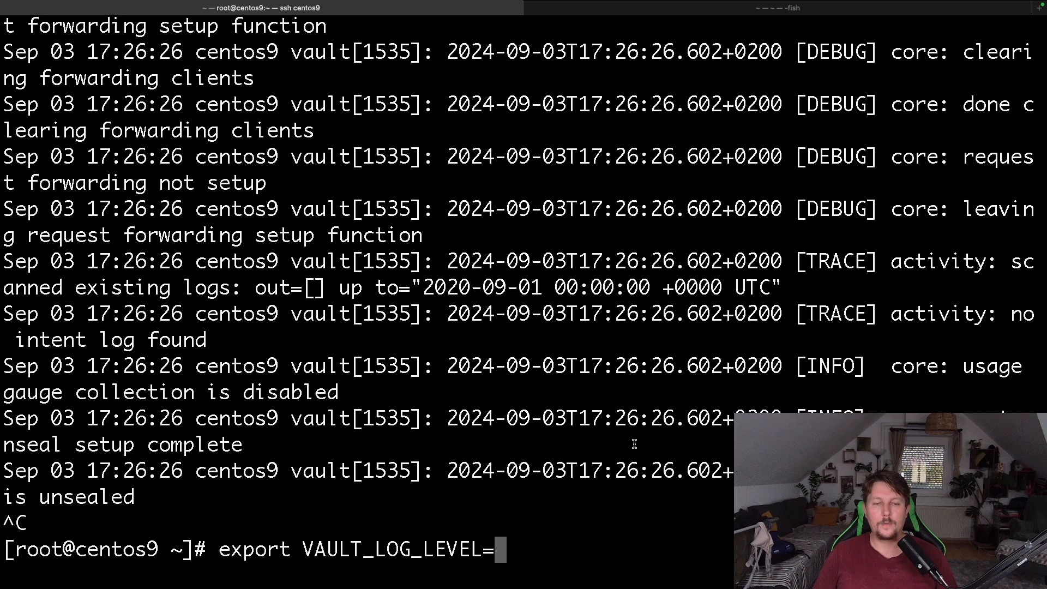
key("ctrl+c")
type("mkdi")
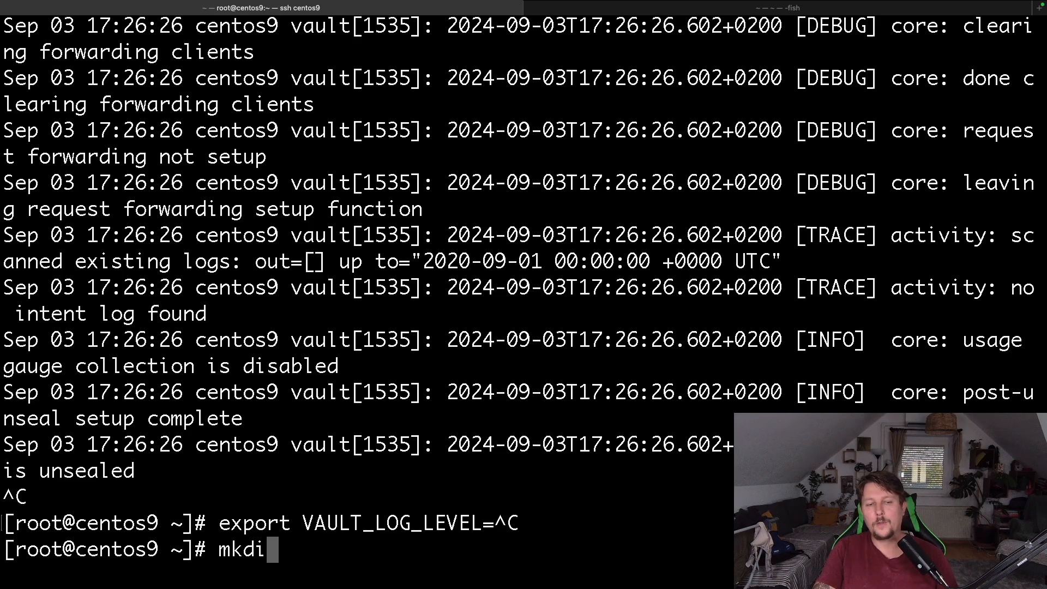
type("r /var/")
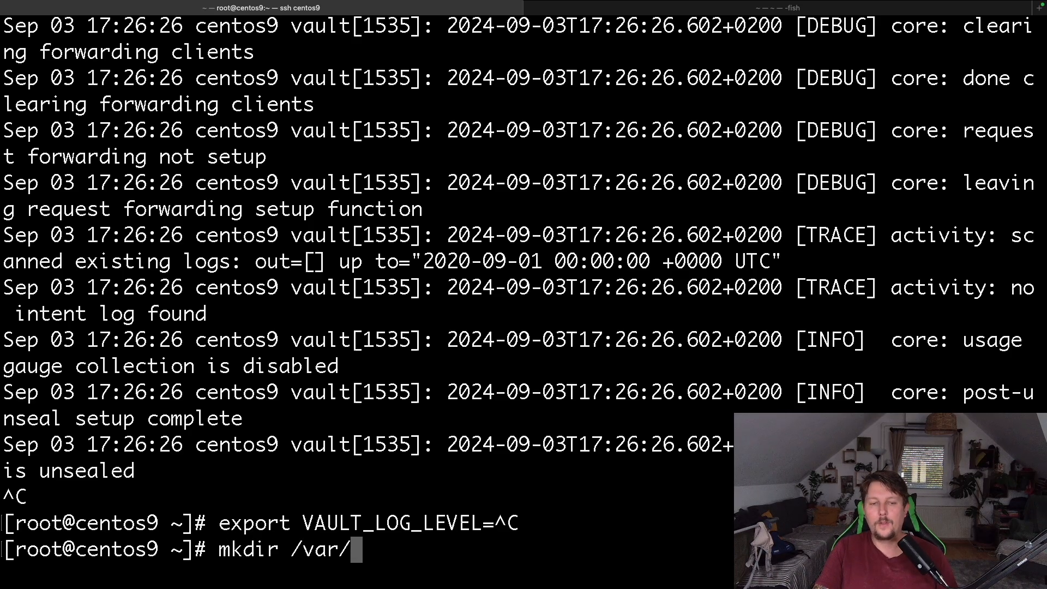
type("log/vault")
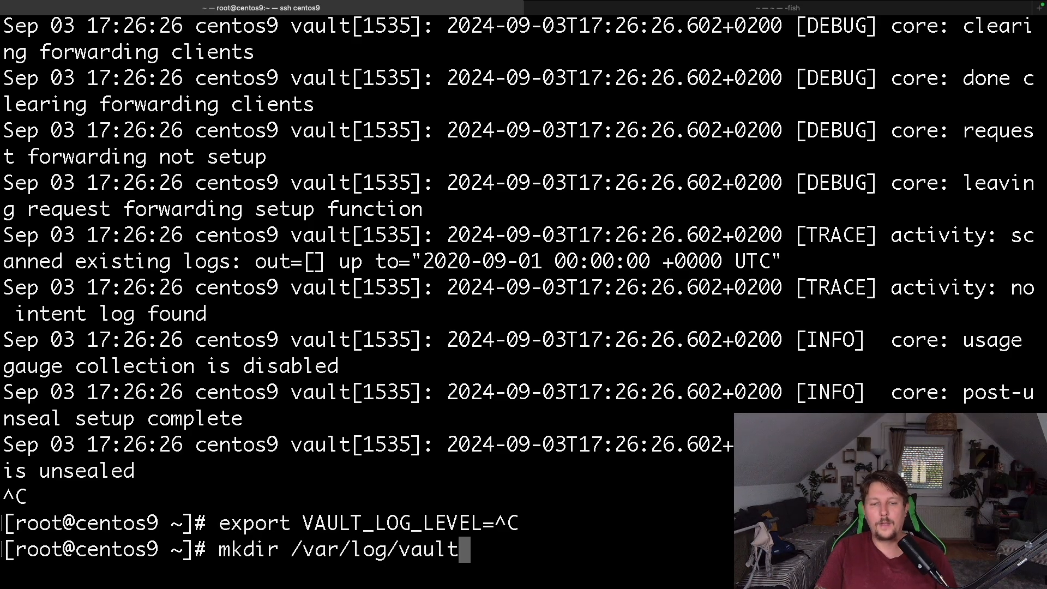
key("Return")
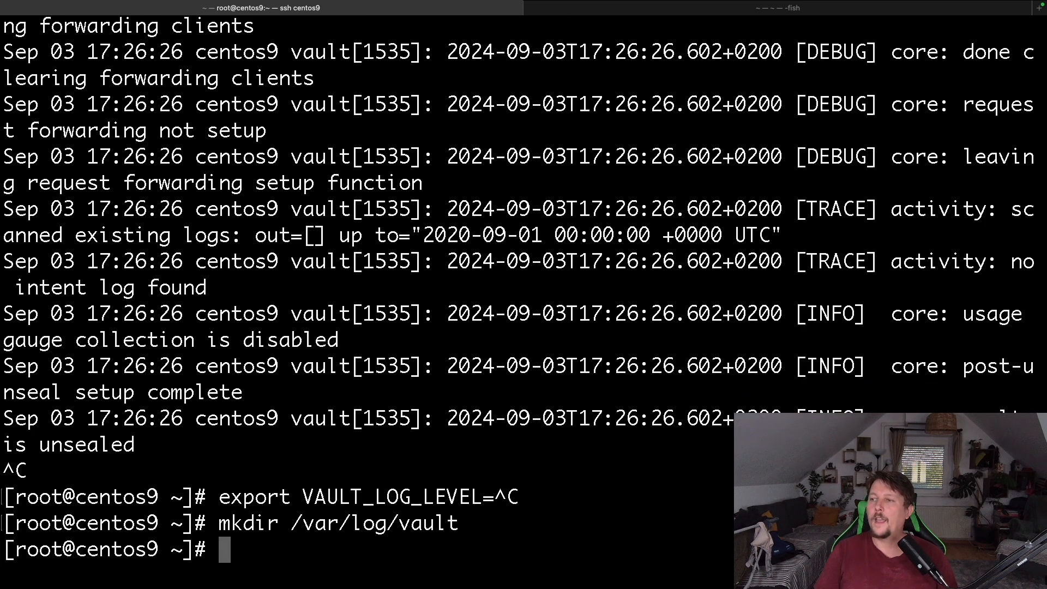
type("vault")
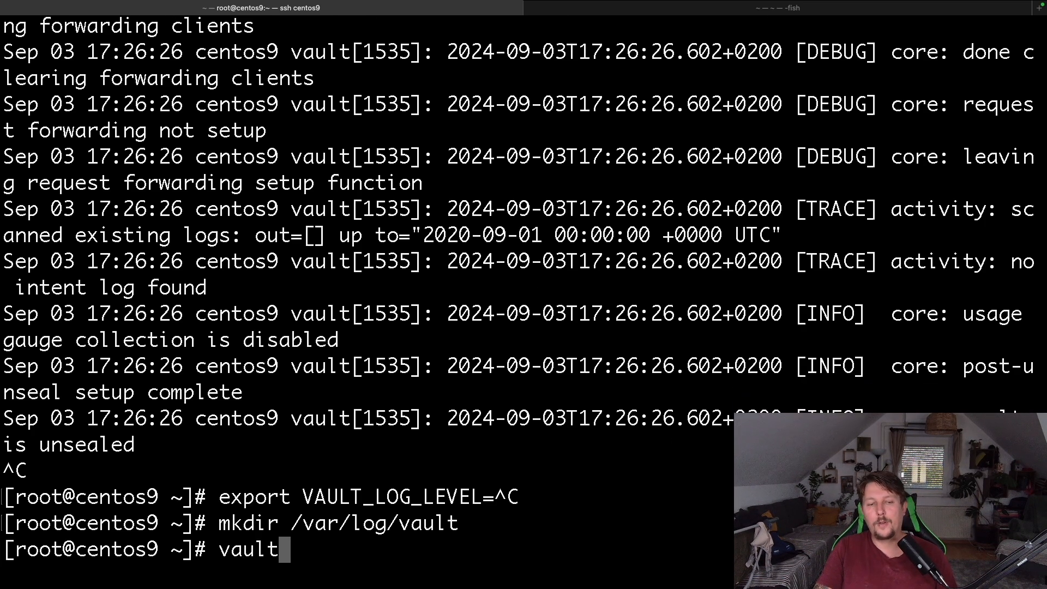
type(" login")
Step: Export VAULT_SKIP_VERIFY=TRUE and run vault login so it prompts for a token
key("Return")
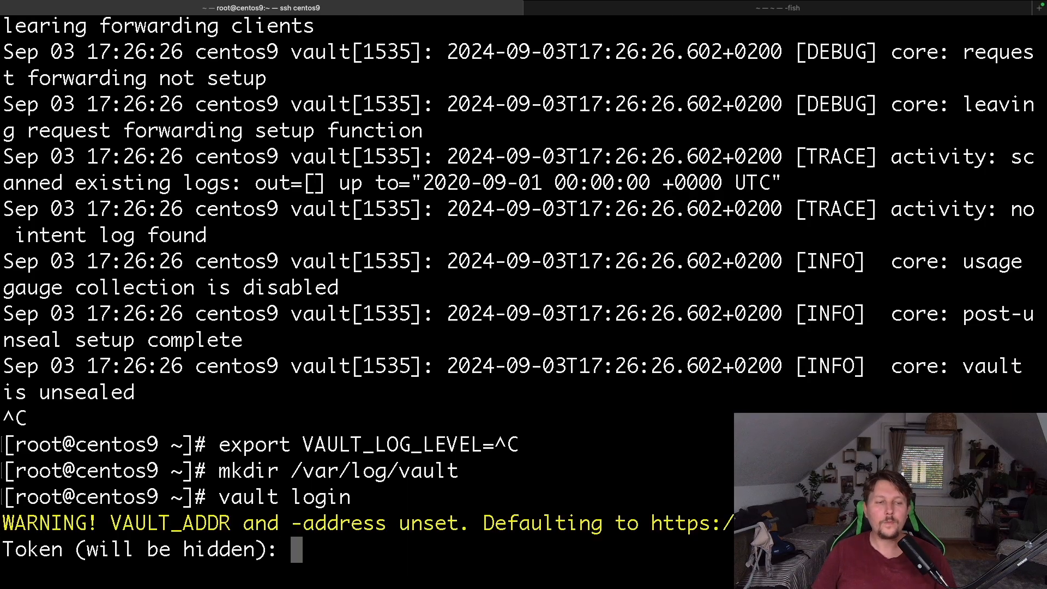
key("ctrl+c")
type("export ")
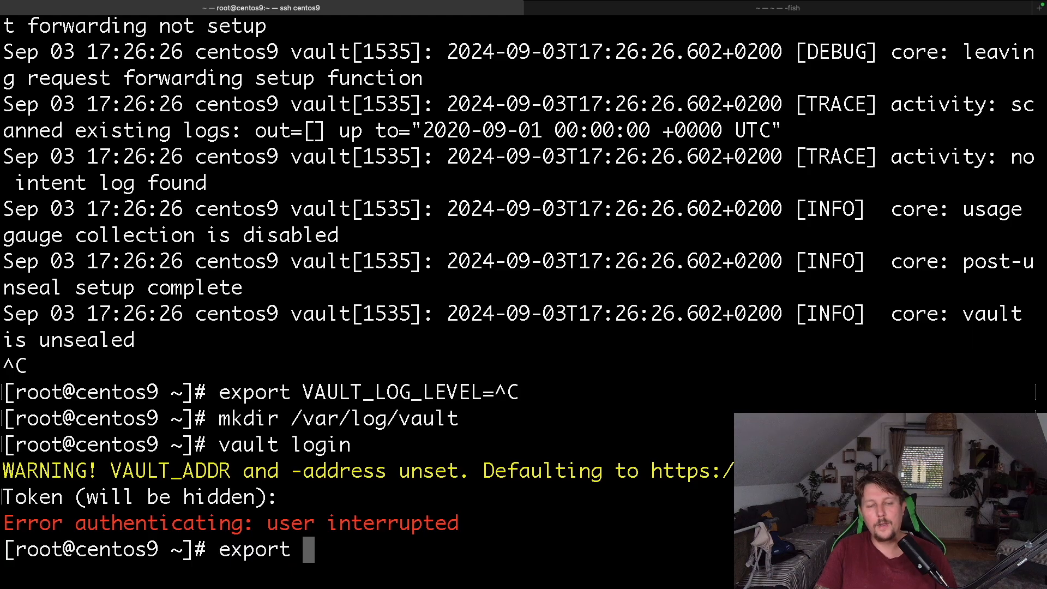
type("VAULT_SKI")
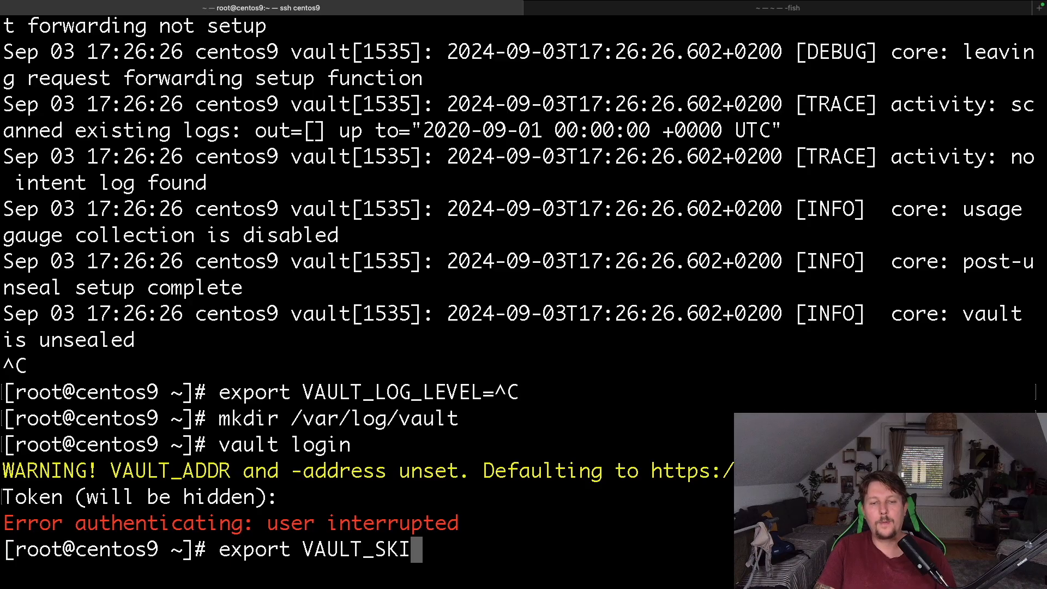
type("P_VERIFY=")
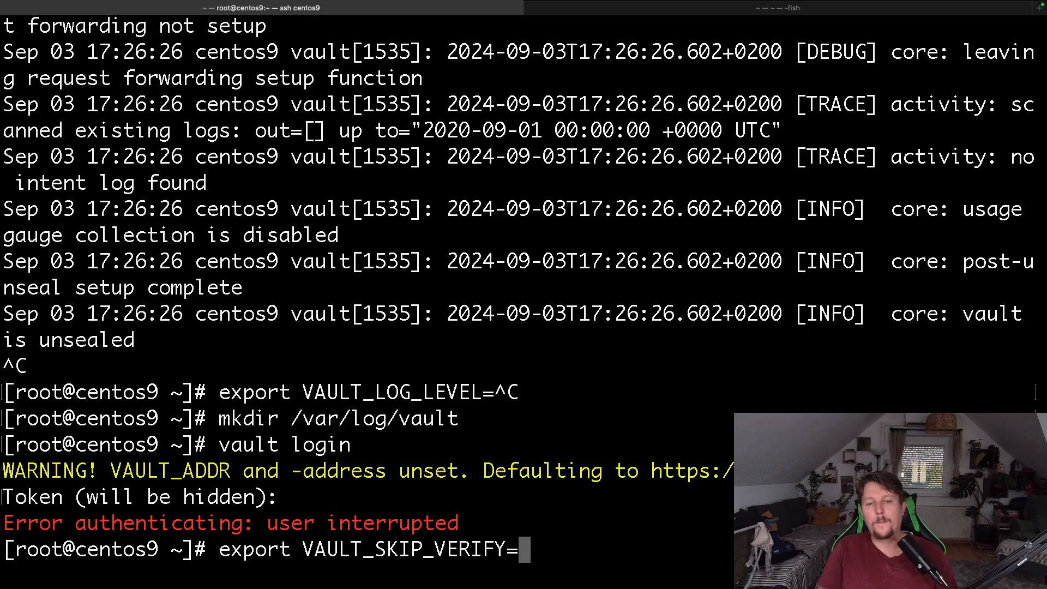
type("TRUE")
key("Return")
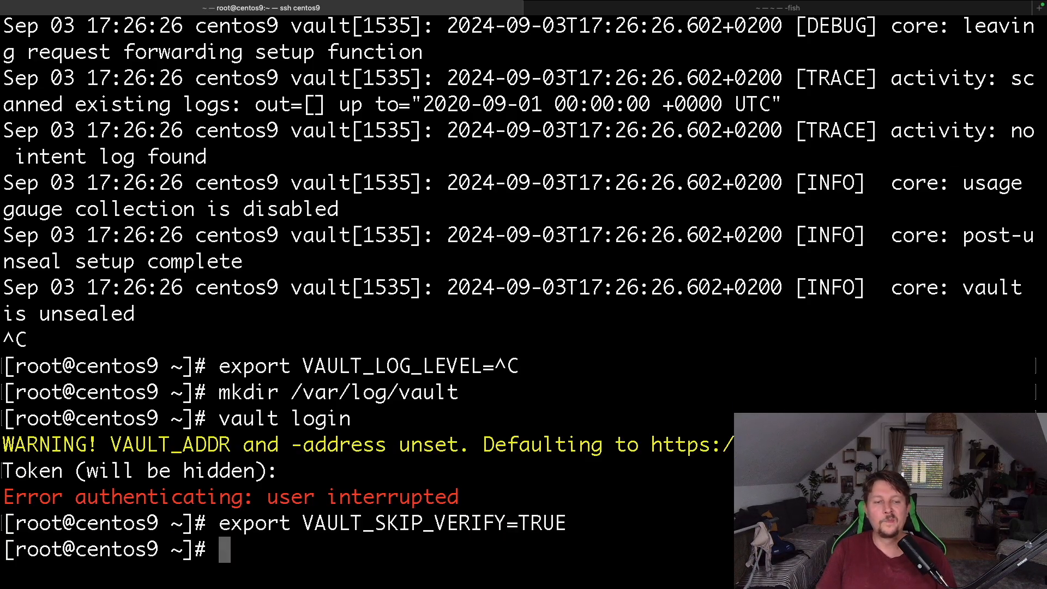
type("vault liogi")
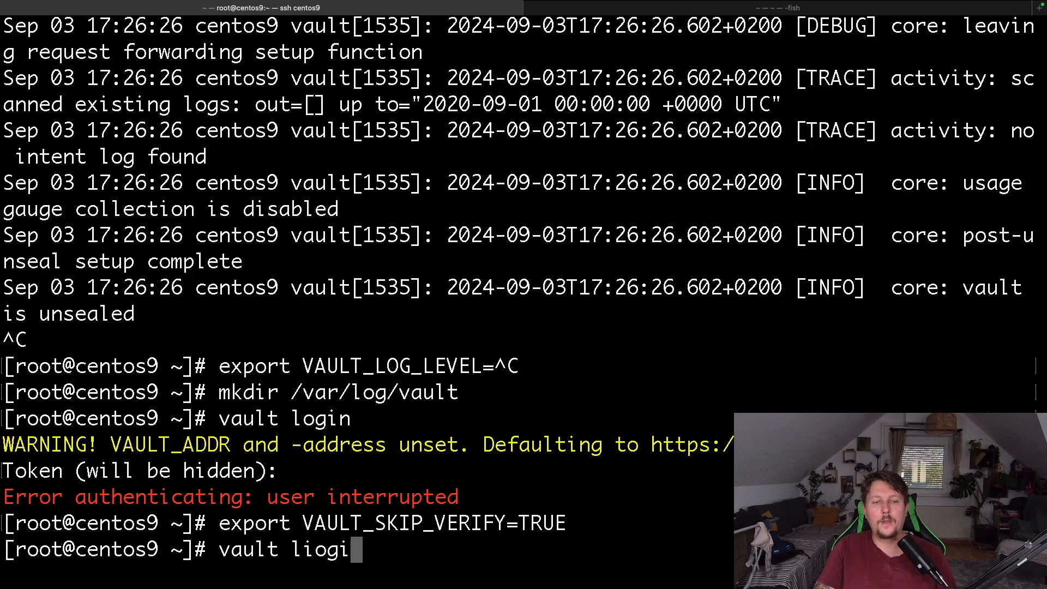
key("BackSpace")
key("BackSpace")
key("BackSpace")
type("n")
key("Return")
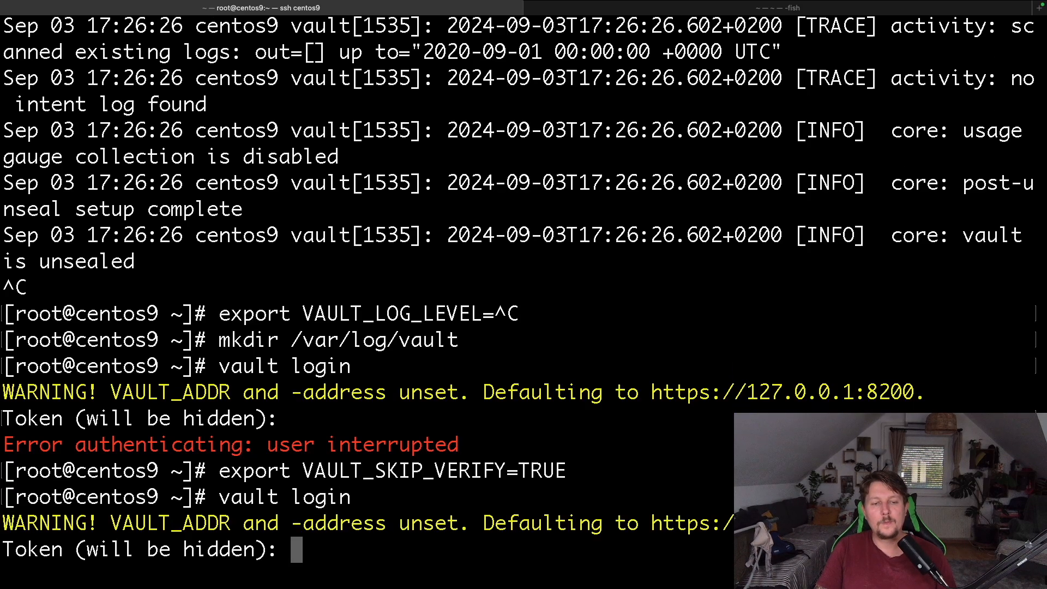
key("Return")
type("vault login")
key("Return")
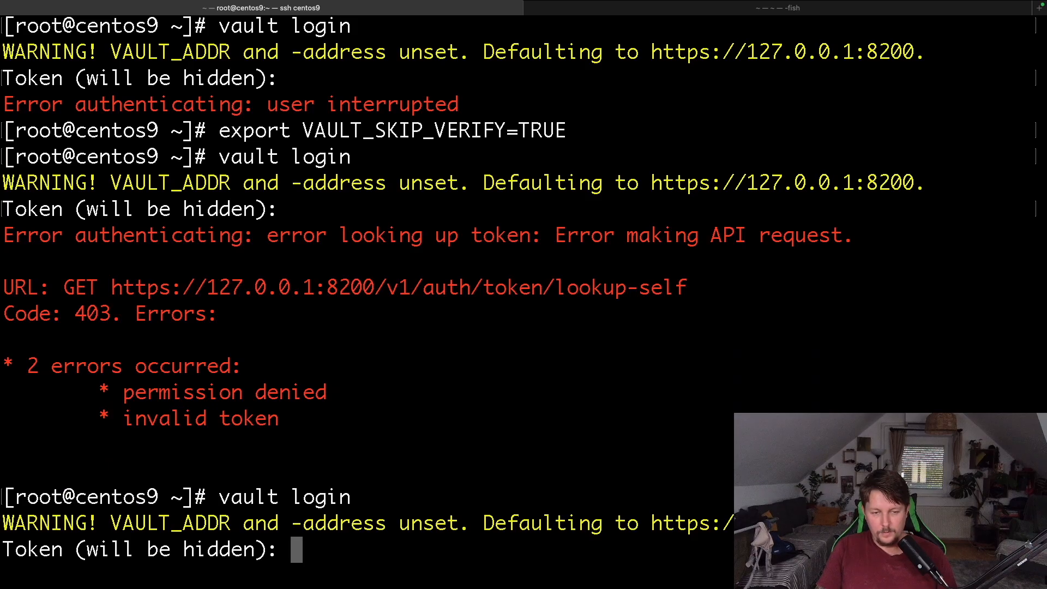
Step: Copy root_token from the local keys JSON and submit it to authenticate the Vault CLI
key("super+2")
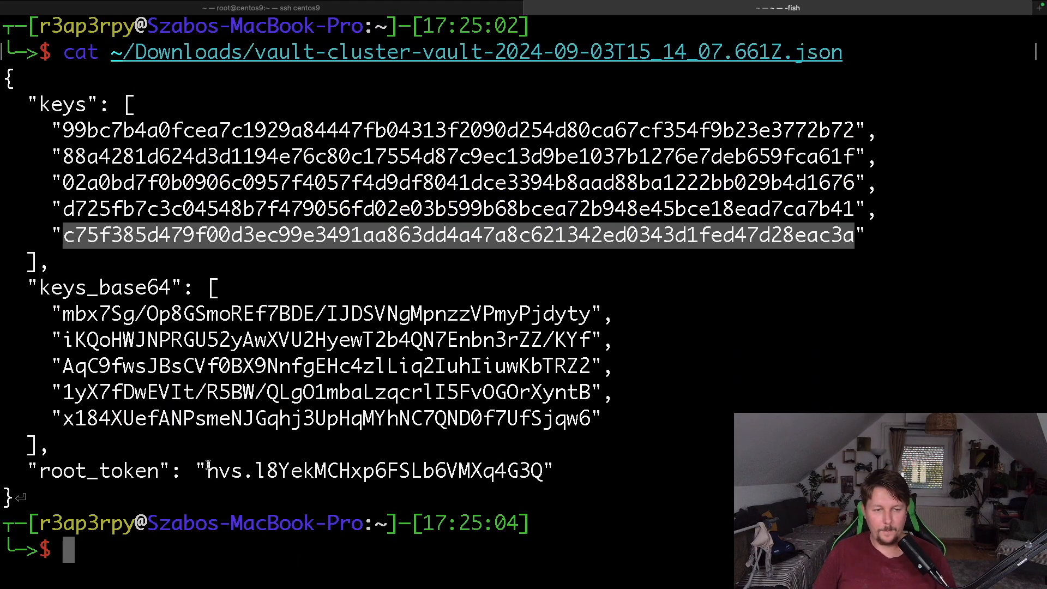
left_click_drag(206, 471, 542, 471)
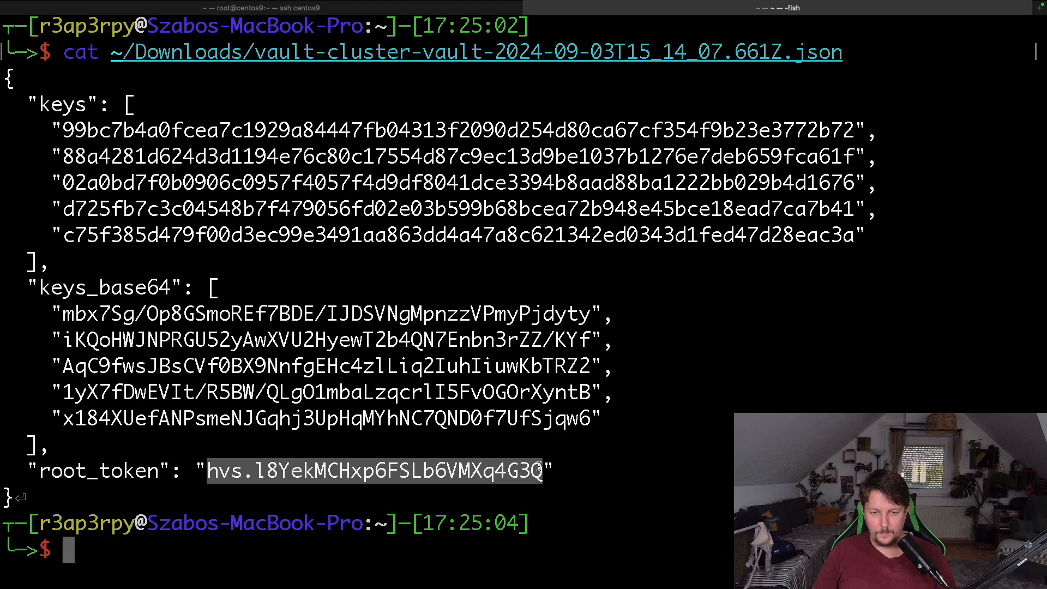
key("super+c")
key("super+1")
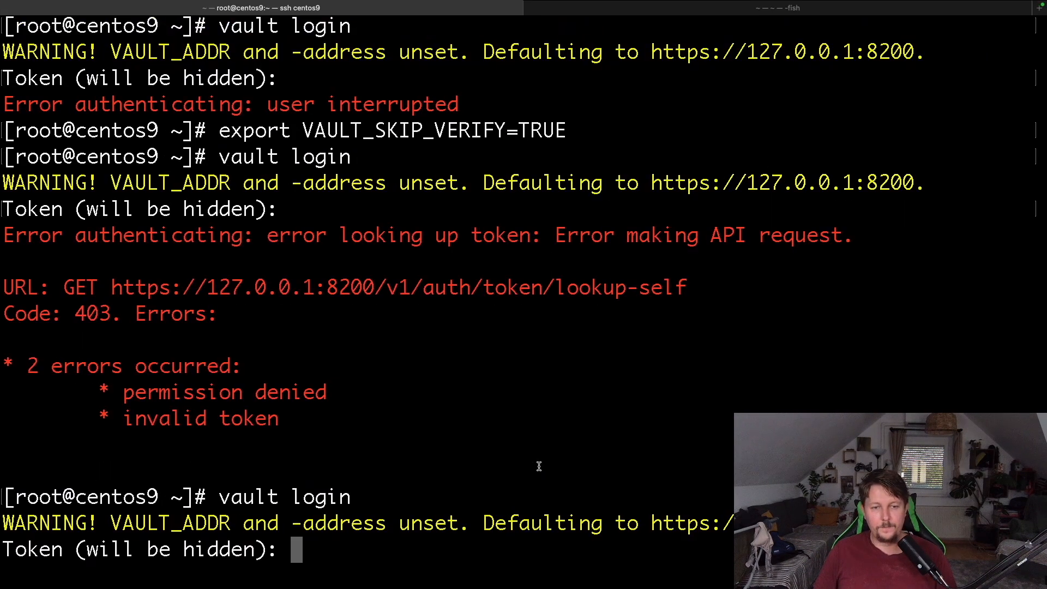
key("super+v")
key("Return")
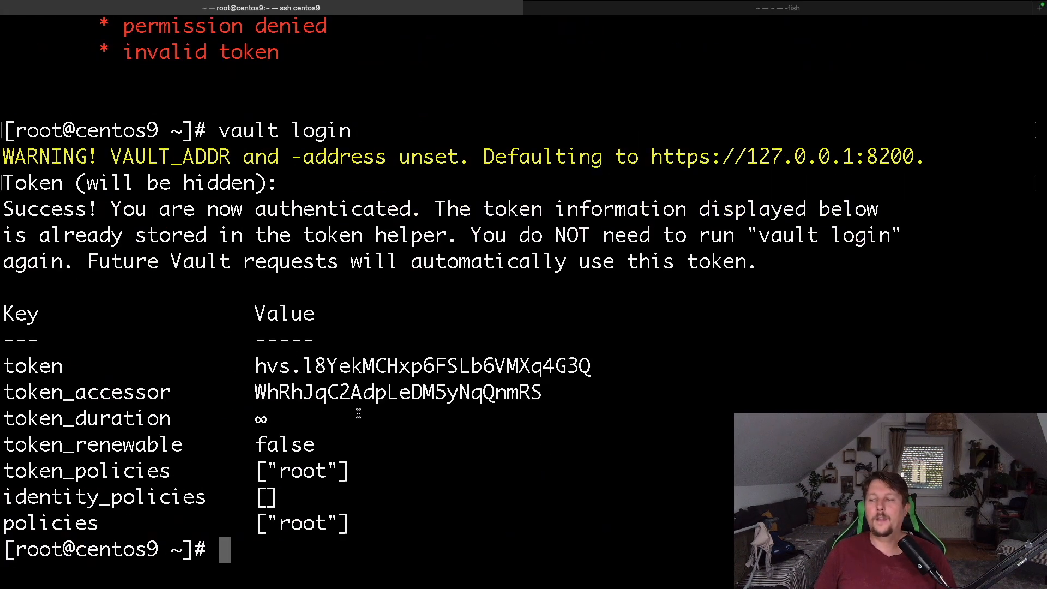
type("vault ")
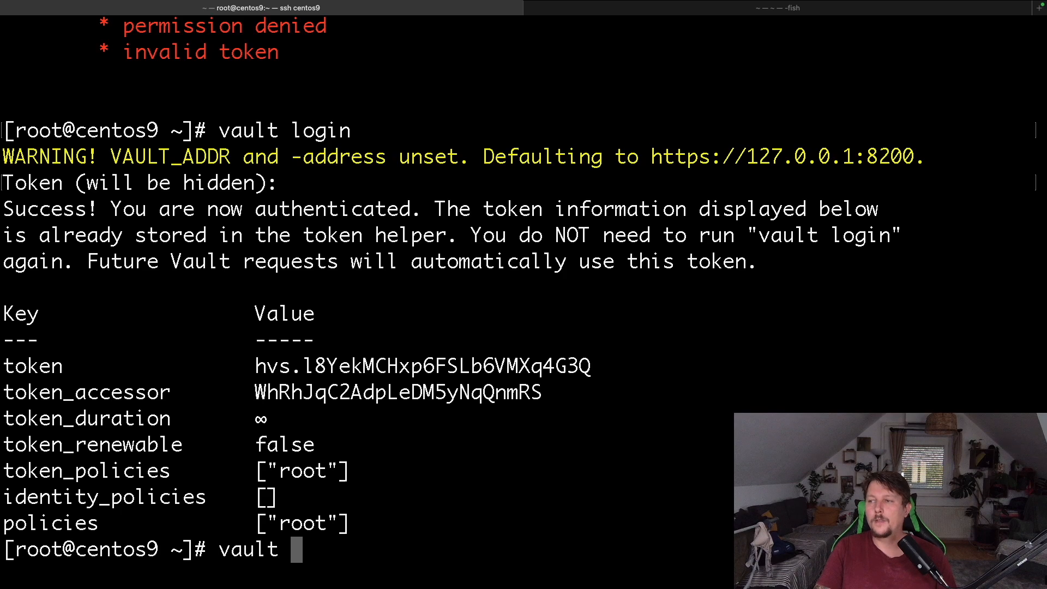
type("aut")
Step: Run 'vault audit enable file file_path=/var/log/vault/audit.log' and read the permission denied error
key("BackSpace")
type("dit ")
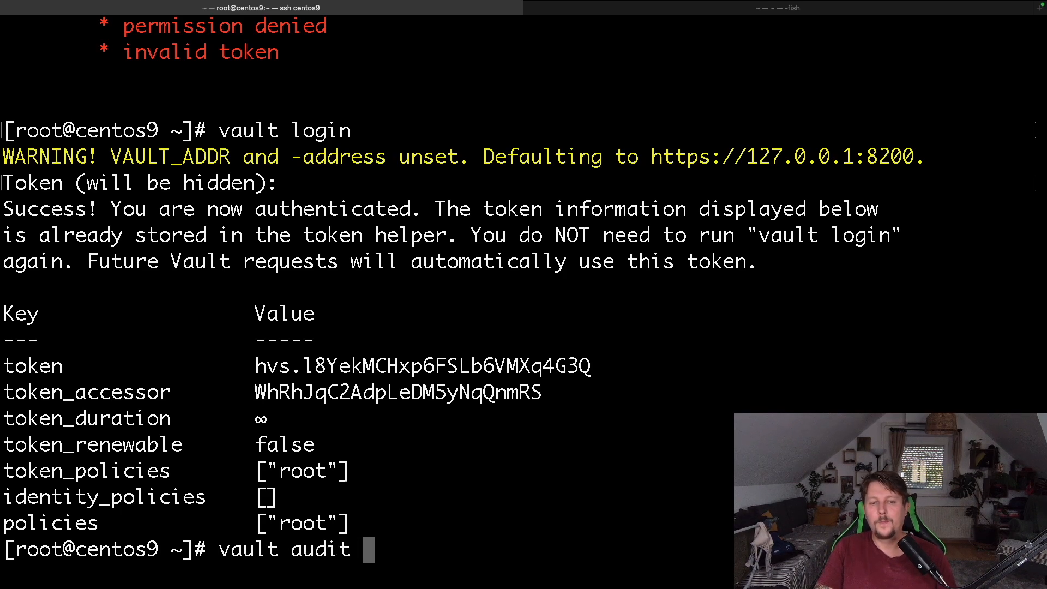
type("enable file ")
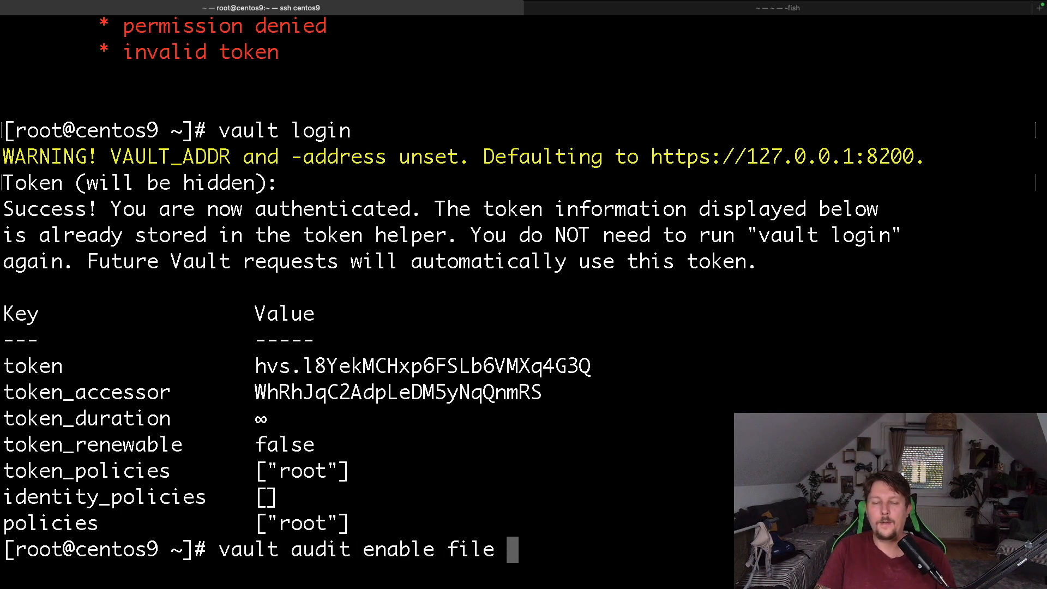
type("file_path=")
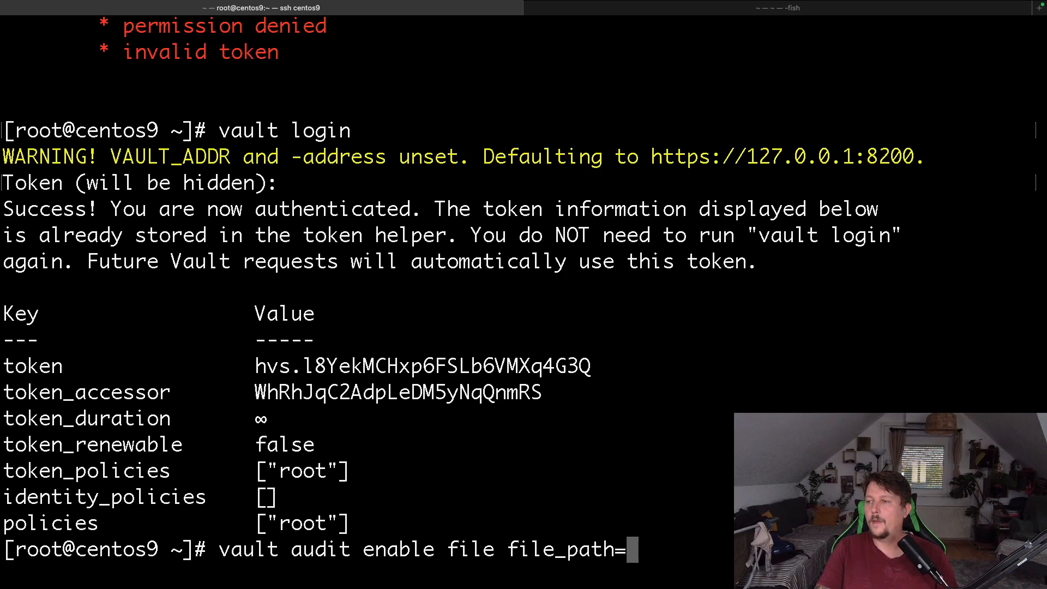
type("/var/")
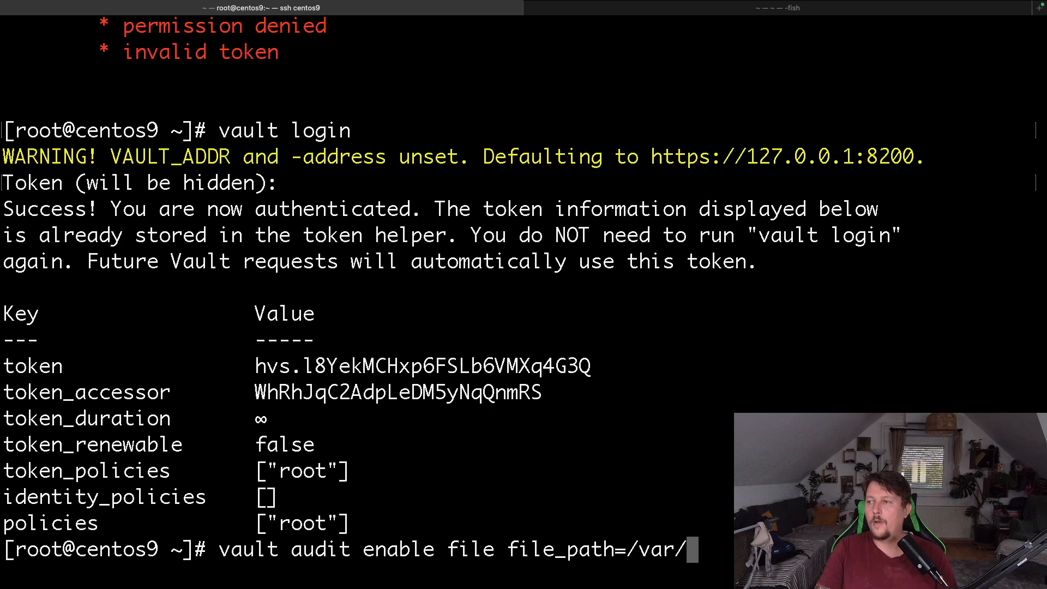
type("log/")
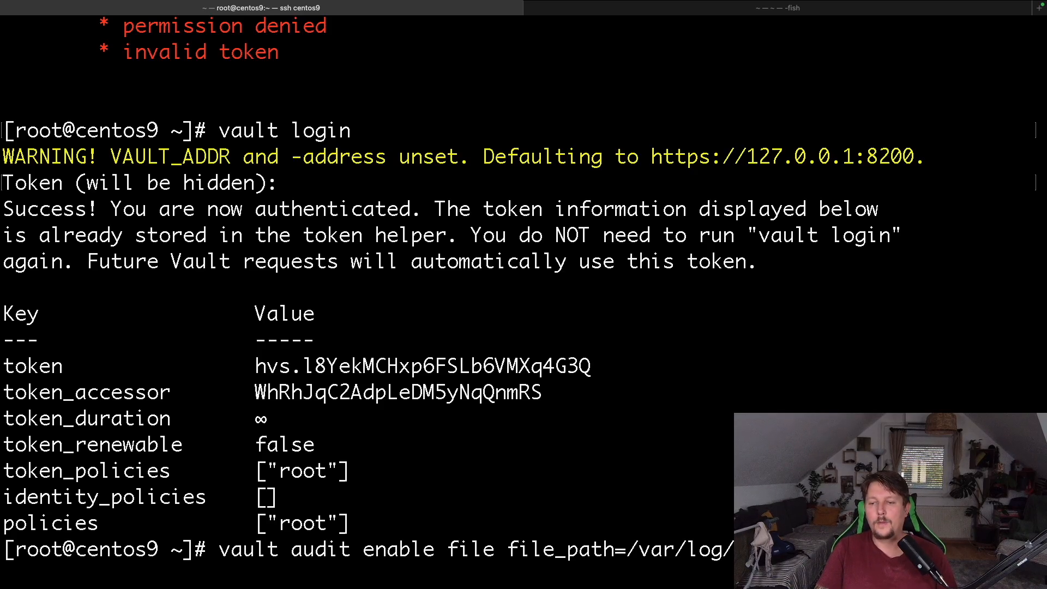
key("Return")
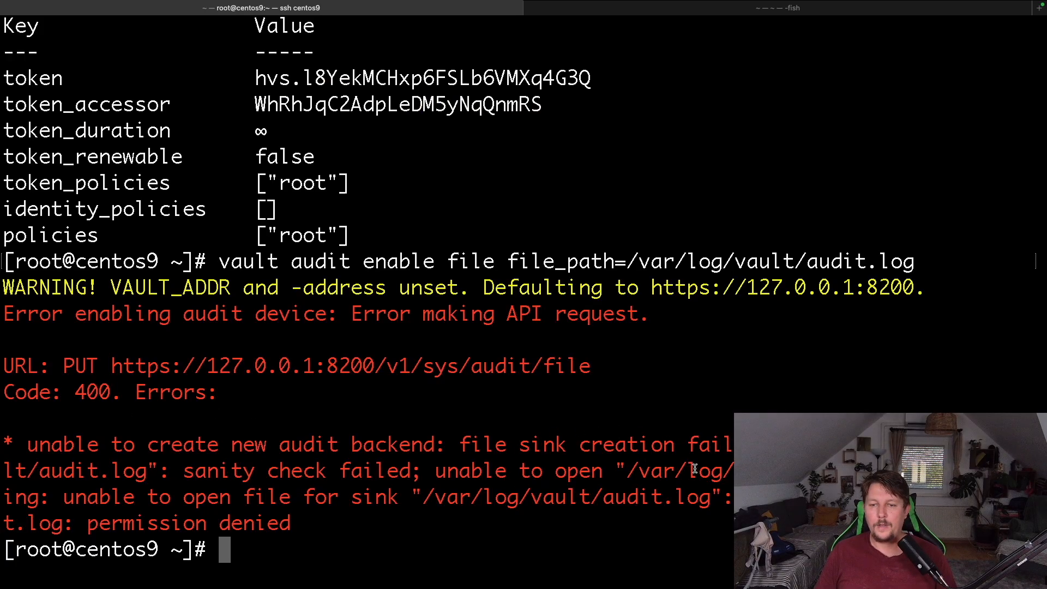
left_click_drag(520, 471, 734, 471)
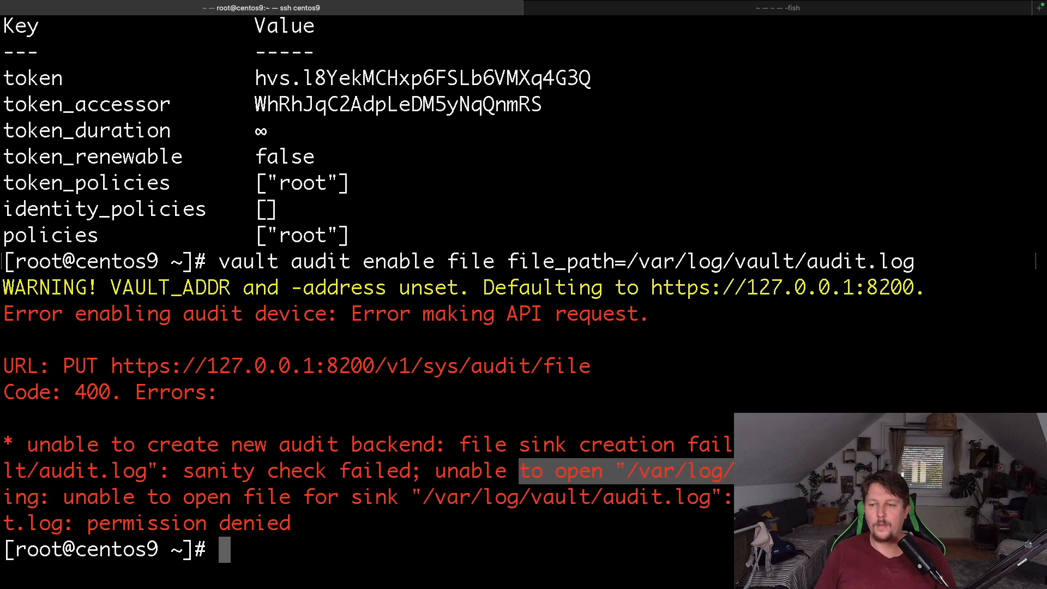
left_click(423, 463)
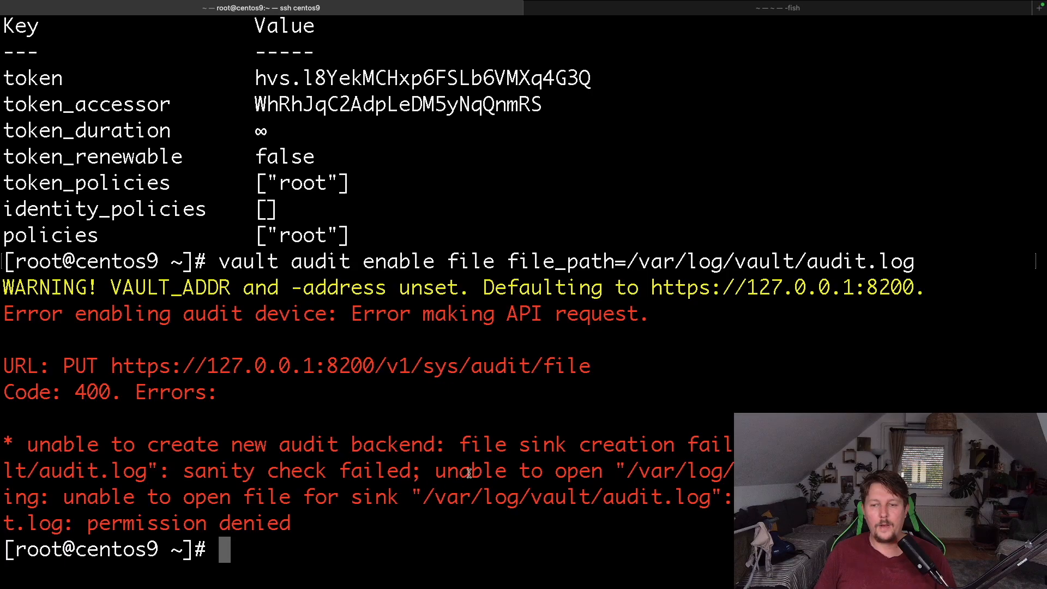
type("ls -")
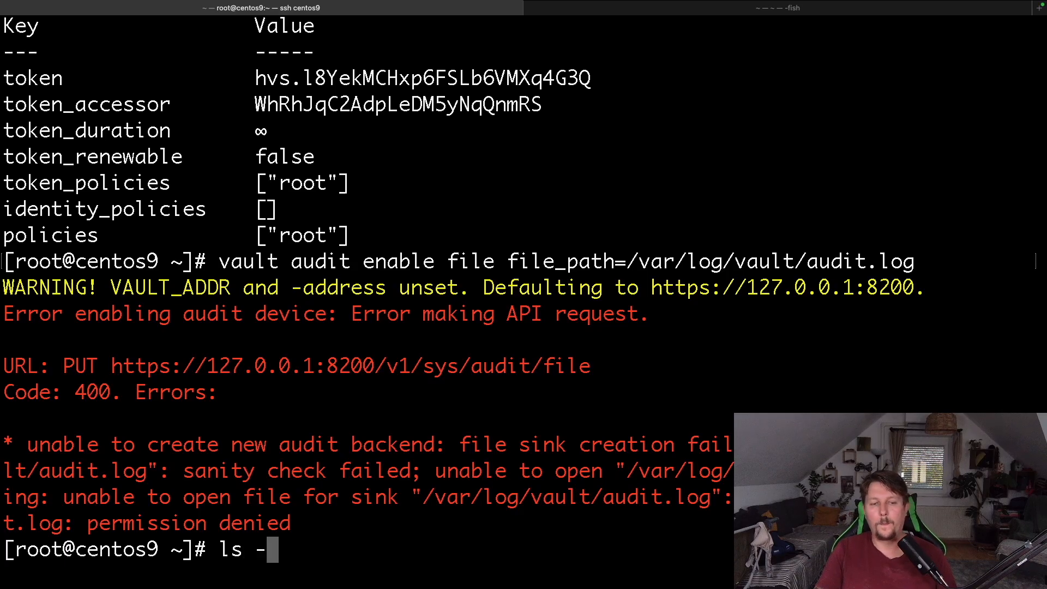
type("l /opt/vault/")
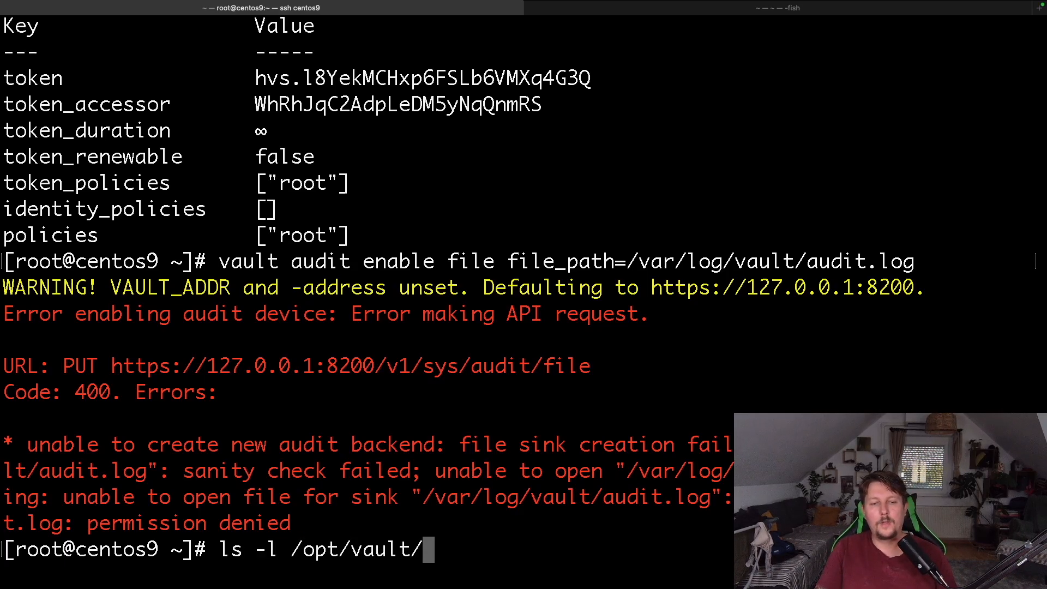
Step: List /opt/vault ownership, chown -R vault:vault /var/log/vault, and rerun the audit enable successfully
key("Return")
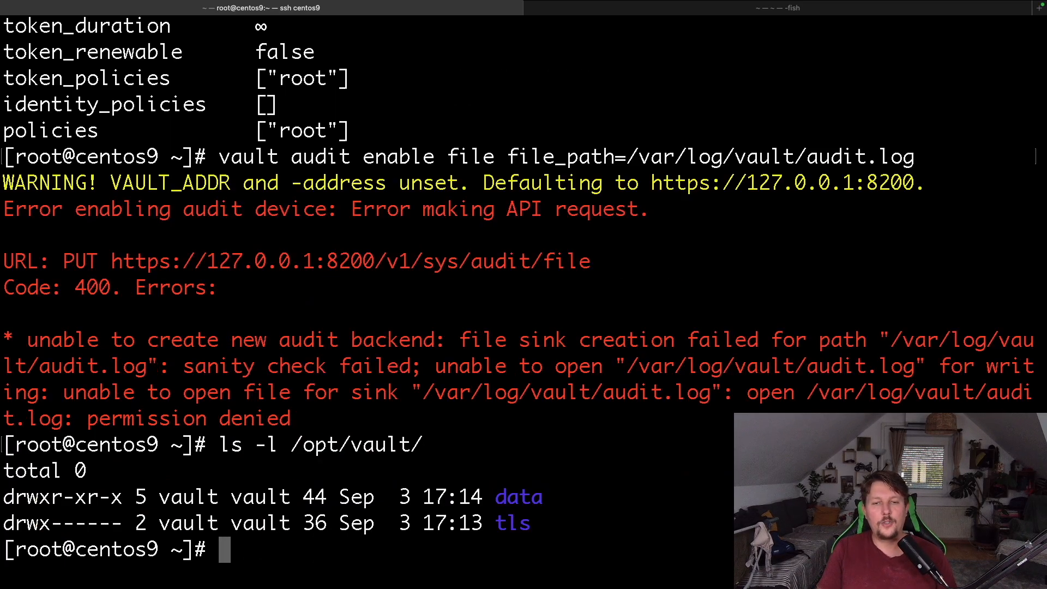
type("chown")
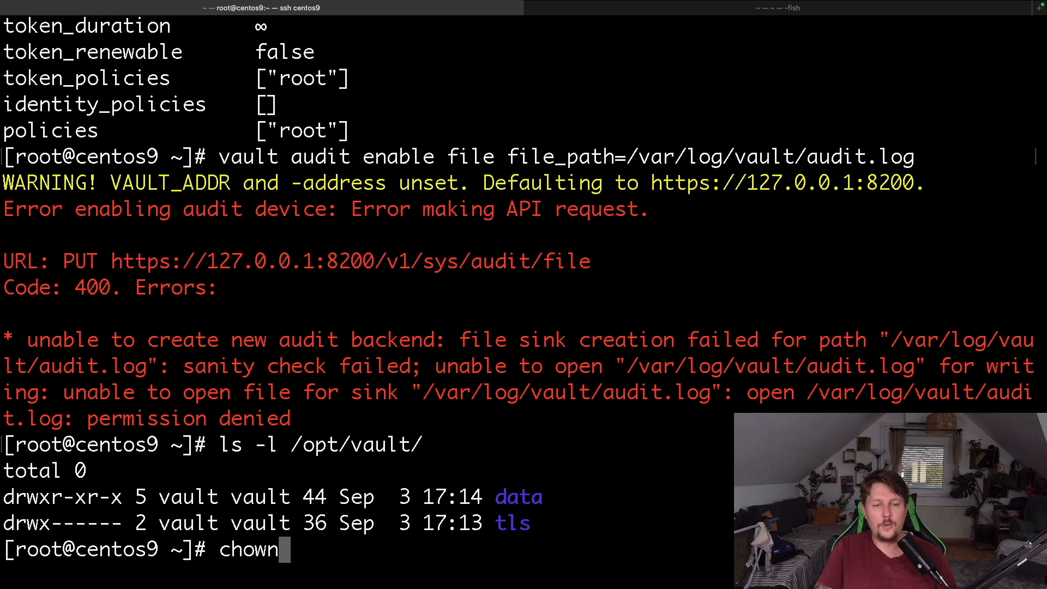
type(" -R ")
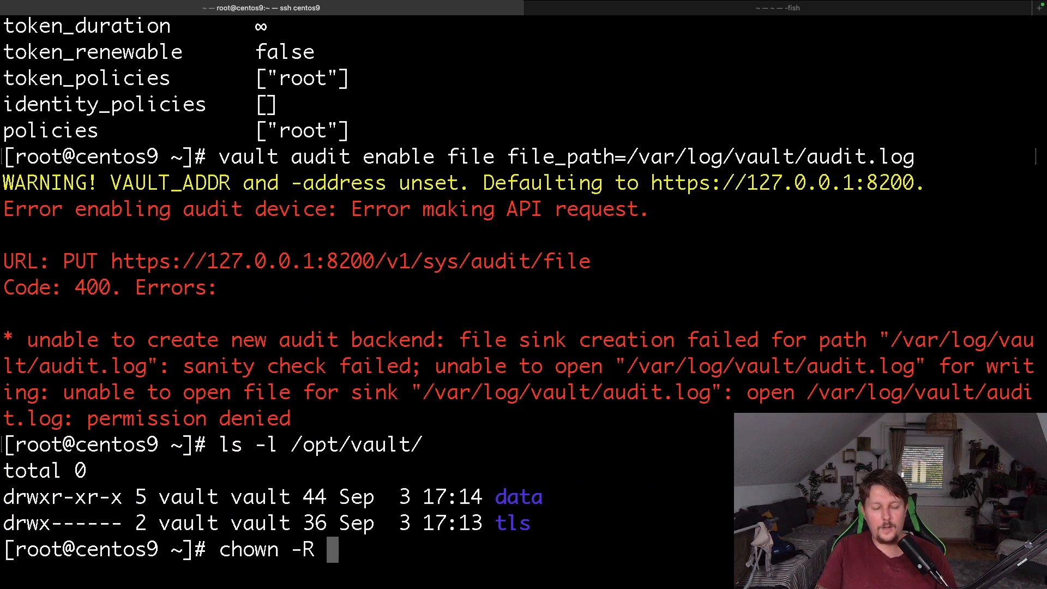
type("vault:vault")
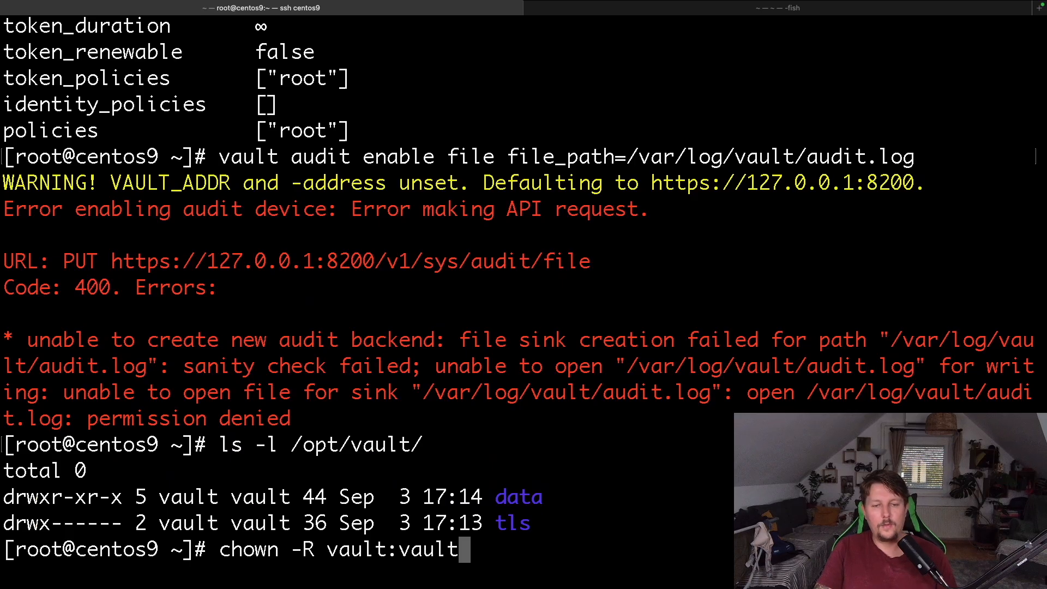
type(" /var/log/")
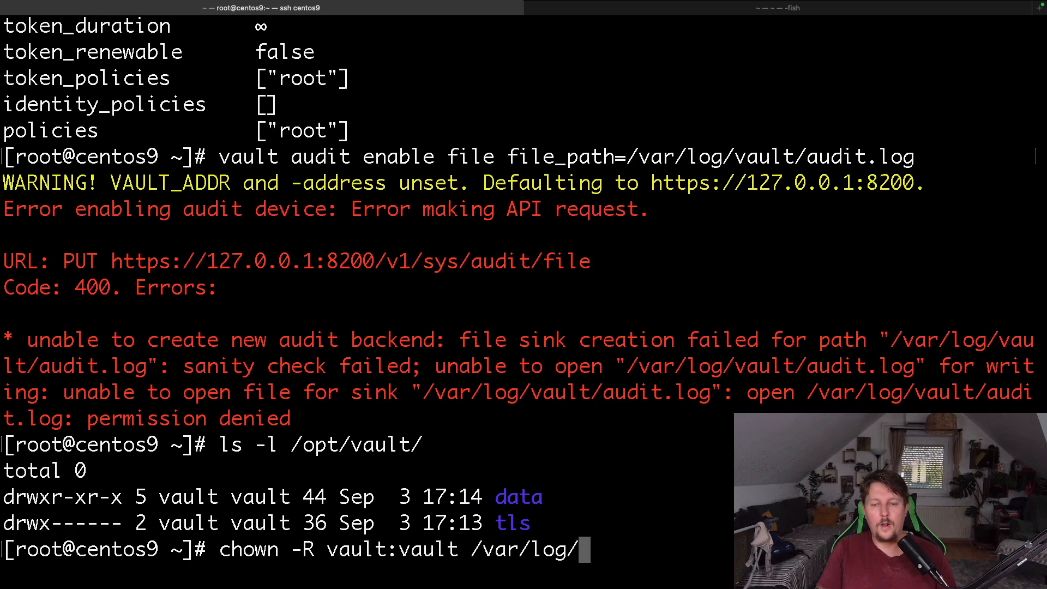
type("vault/")
key("BackSpace")
key("Return")
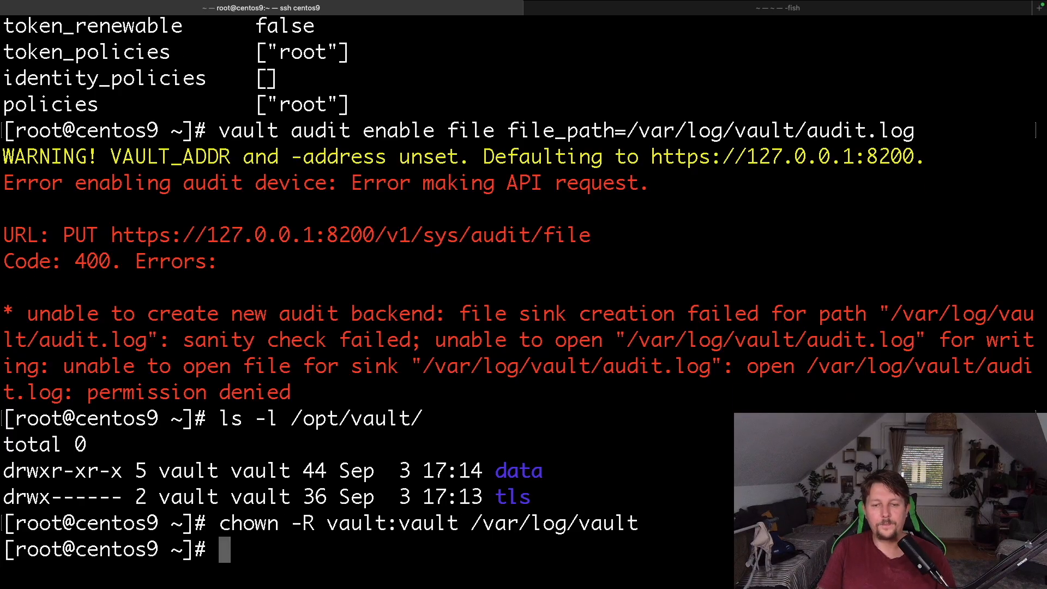
key("Up")
key("Up")
key("Up")
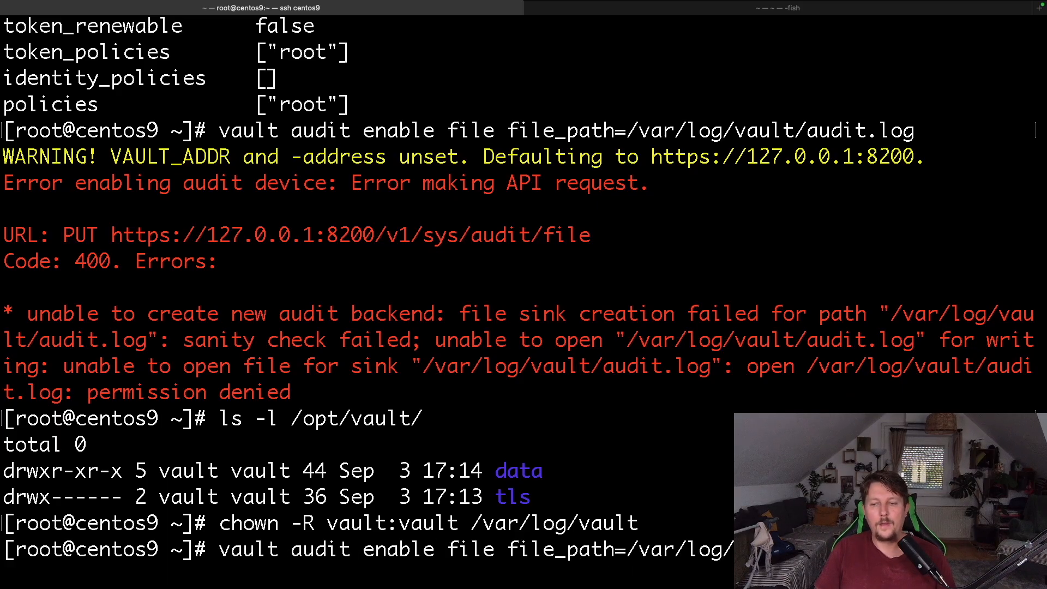
key("Return")
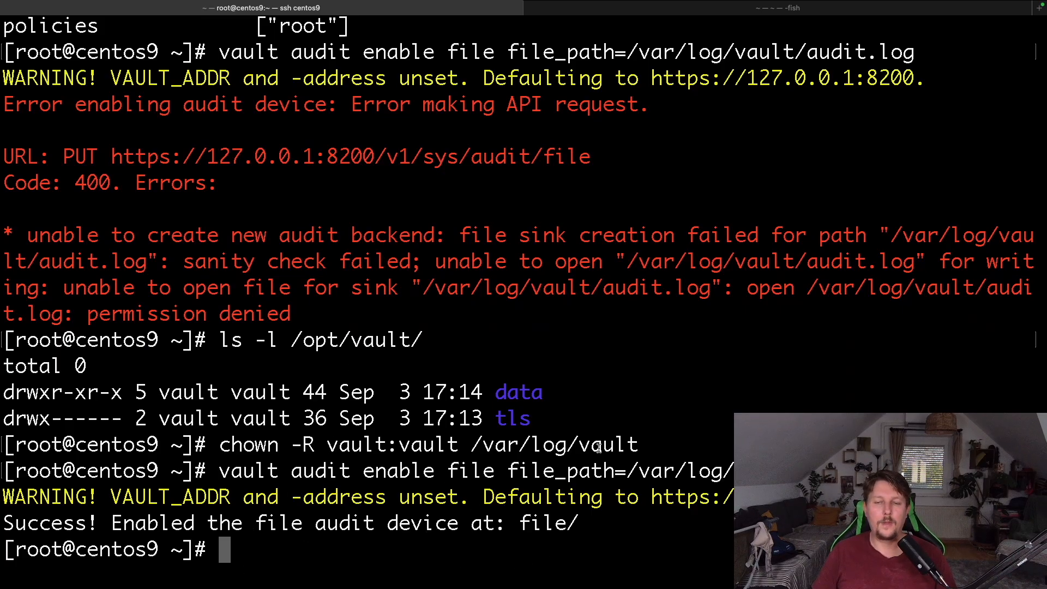
type("cat /vat")
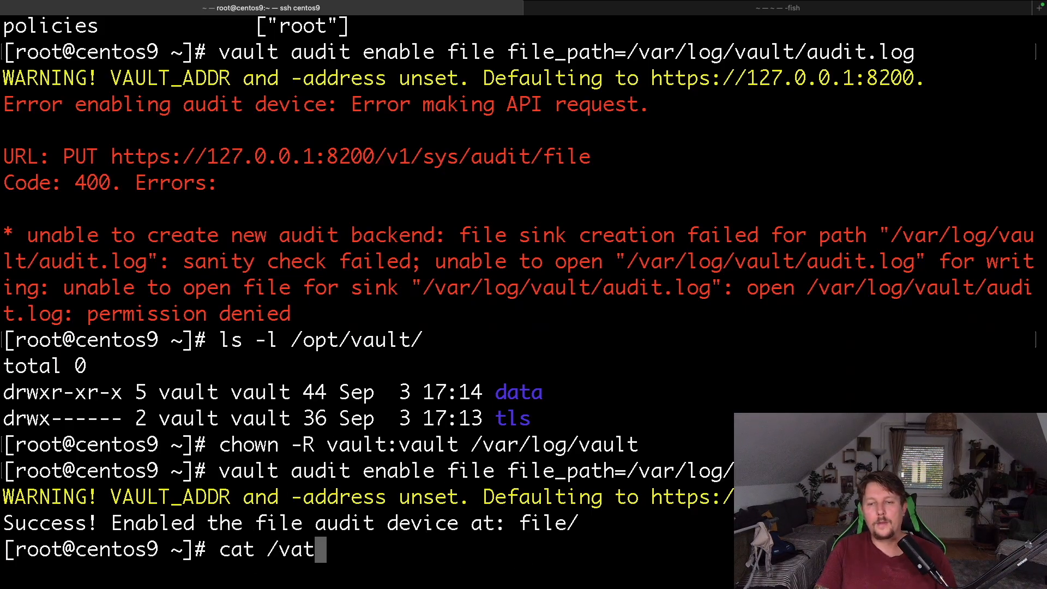
Step: Print the JSON entries of /var/log/vault/audit.log with cat
key("BackSpace")
type("r/log/")
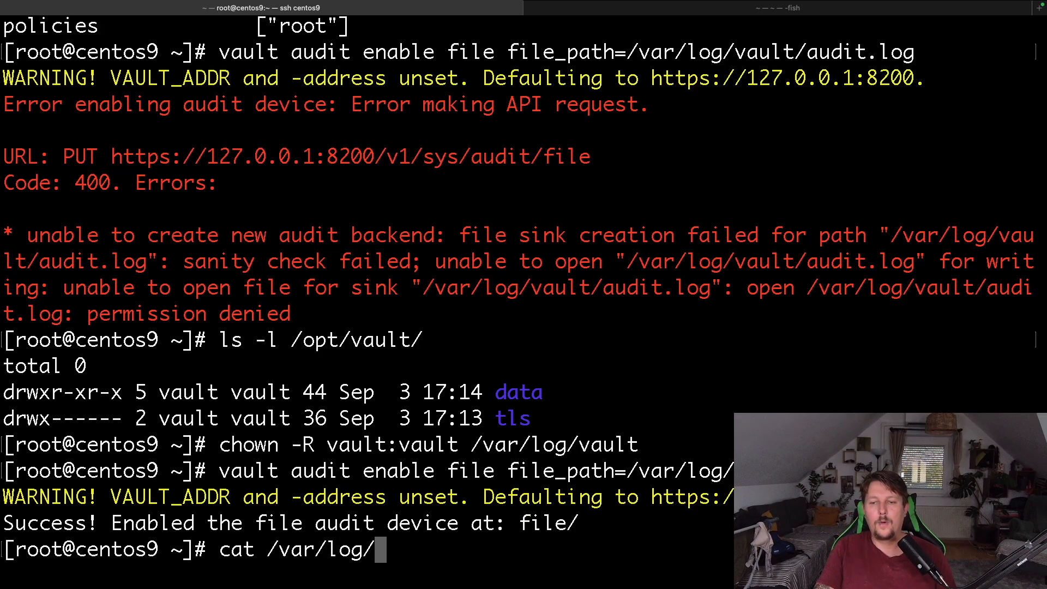
type("vault/a")
key("Tab")
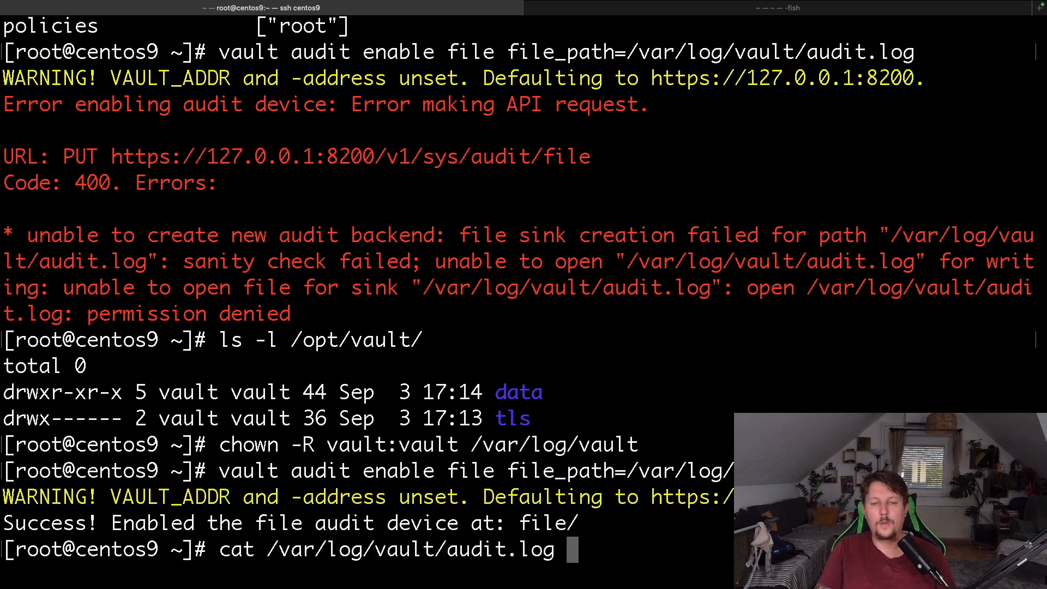
key("Return")
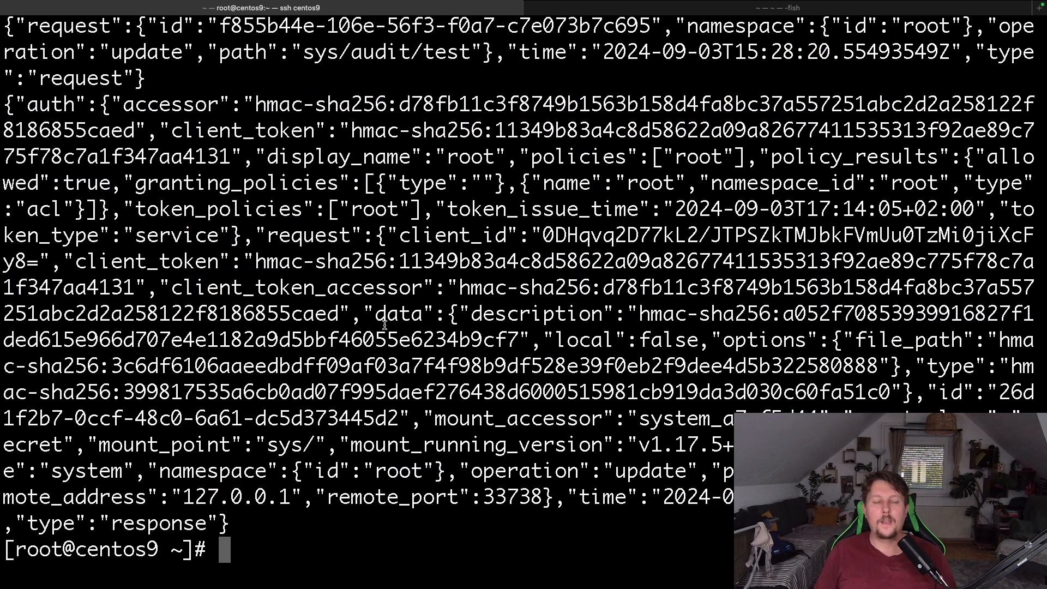
Step: Edit the recalled command into 'tail -f /var/log/vault/audit.log' and follow the log live
key("Up")
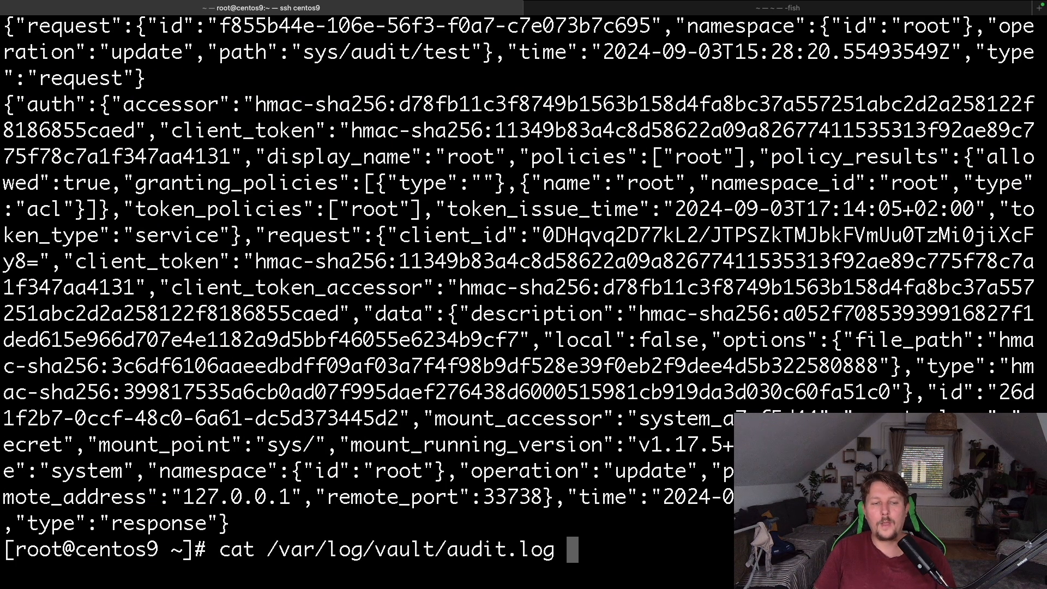
key("ctrl+Left")
key("ctrl+Left")
key("ctrl+Left")
key("Delete")
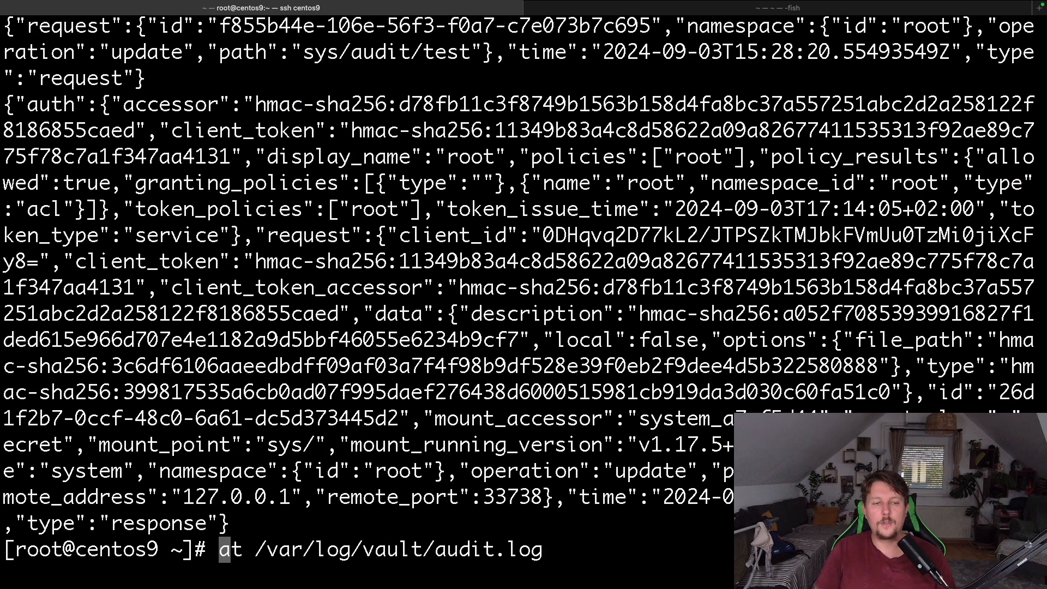
key("Delete")
type("ail -f")
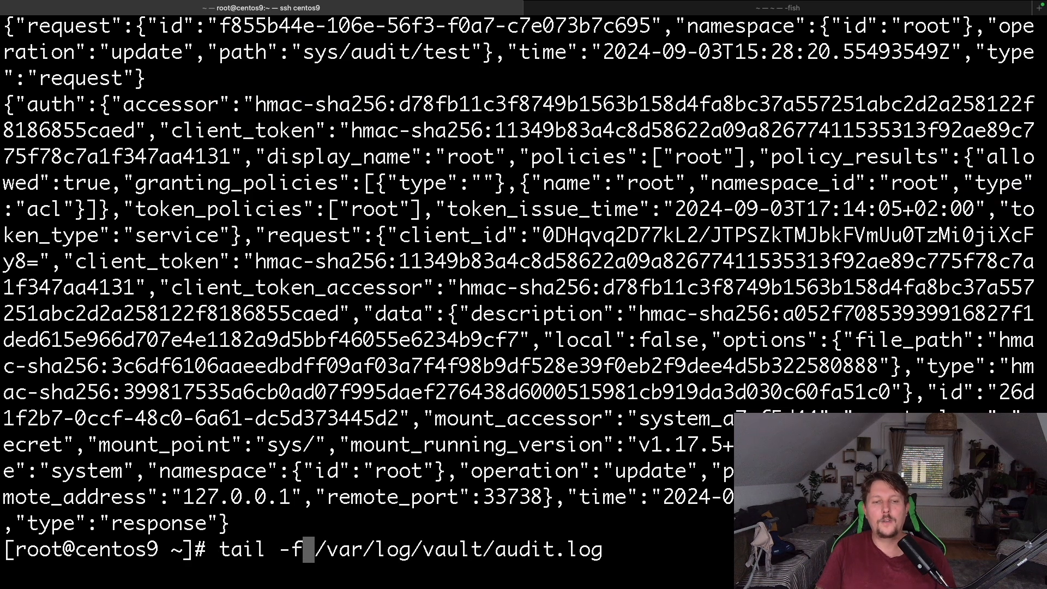
key("Return")
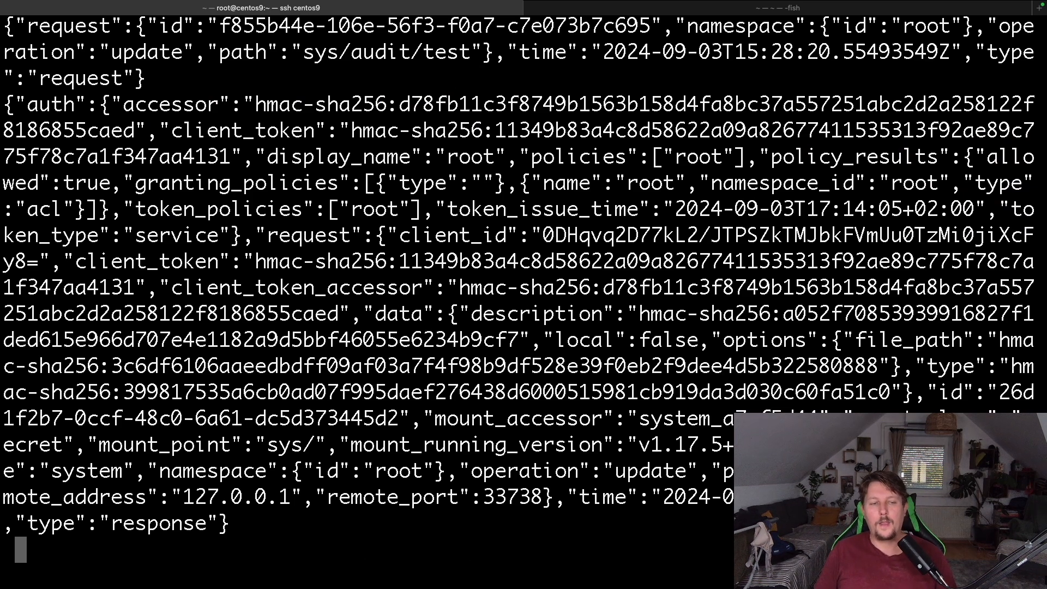
Step: In the Vault UI, enable a new KV secrets engine at the path 'secret'
key("ctrl+Right")
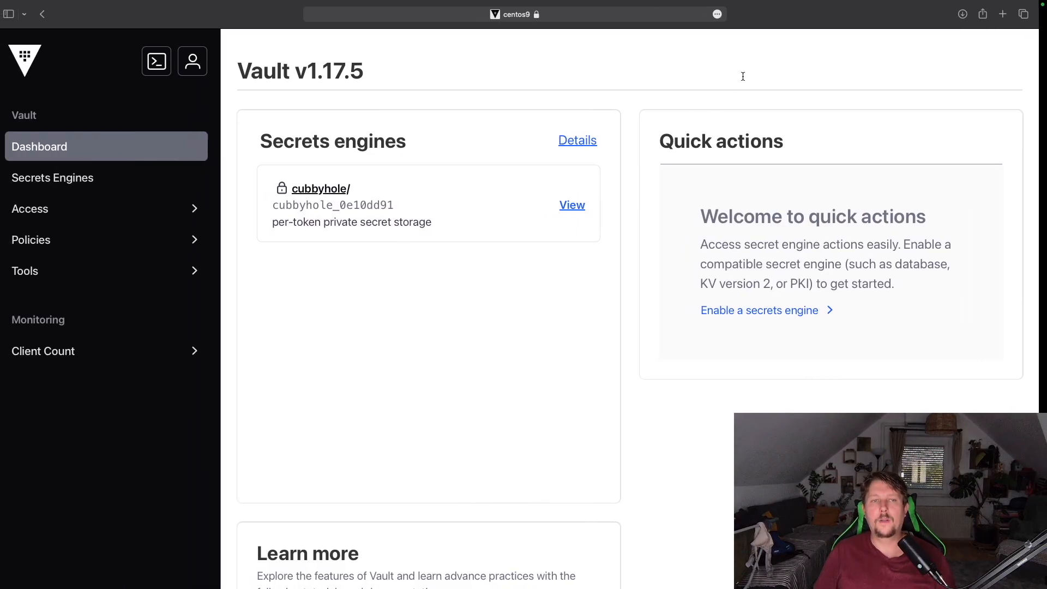
left_click(100, 178)
left_click(933, 108)
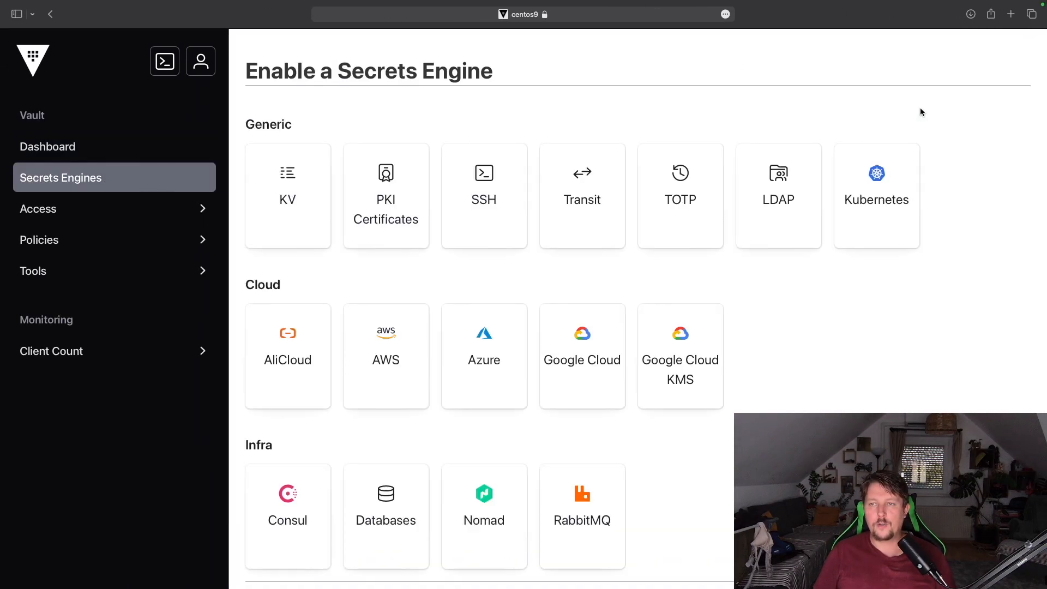
left_click(307, 200)
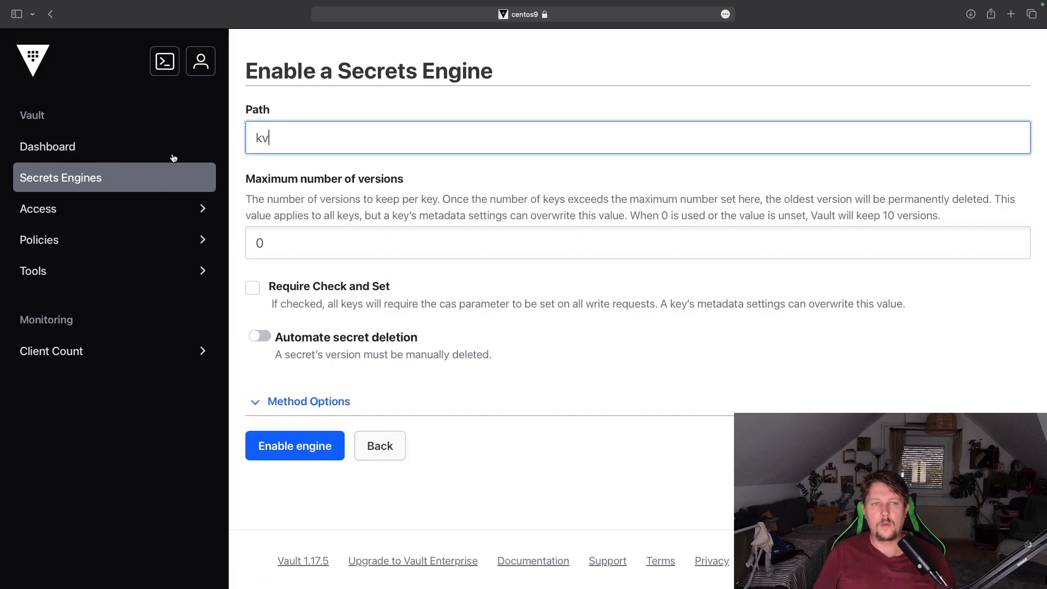
key("BackSpace")
key("BackSpace")
type("secr")
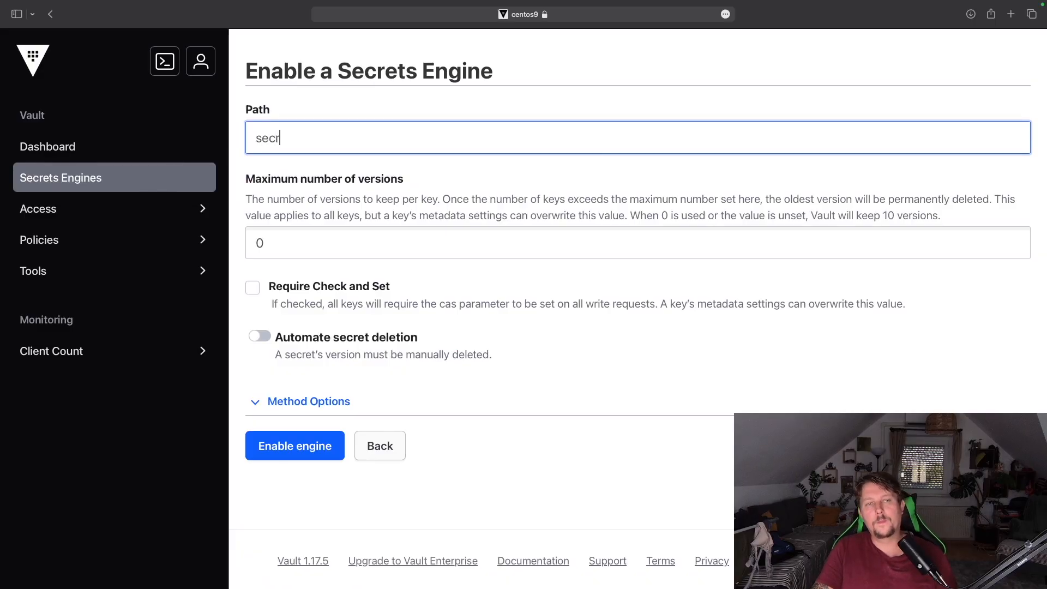
type("et")
key("Return")
key("super+Tab")
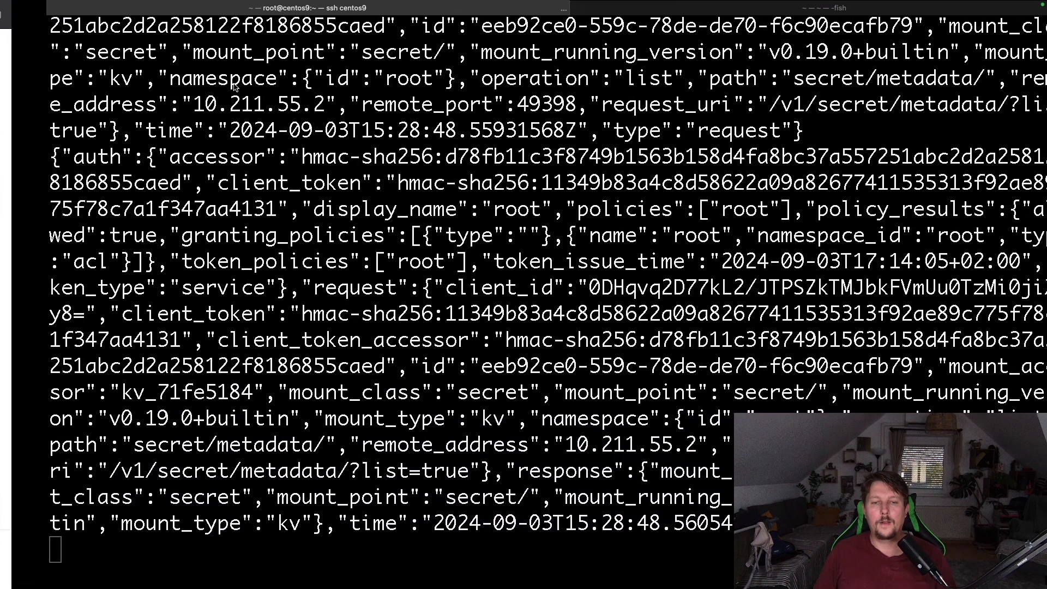
scroll(517, 341, "up", 5)
scroll(516, 341, "up", 5)
scroll(516, 342, "up", 5)
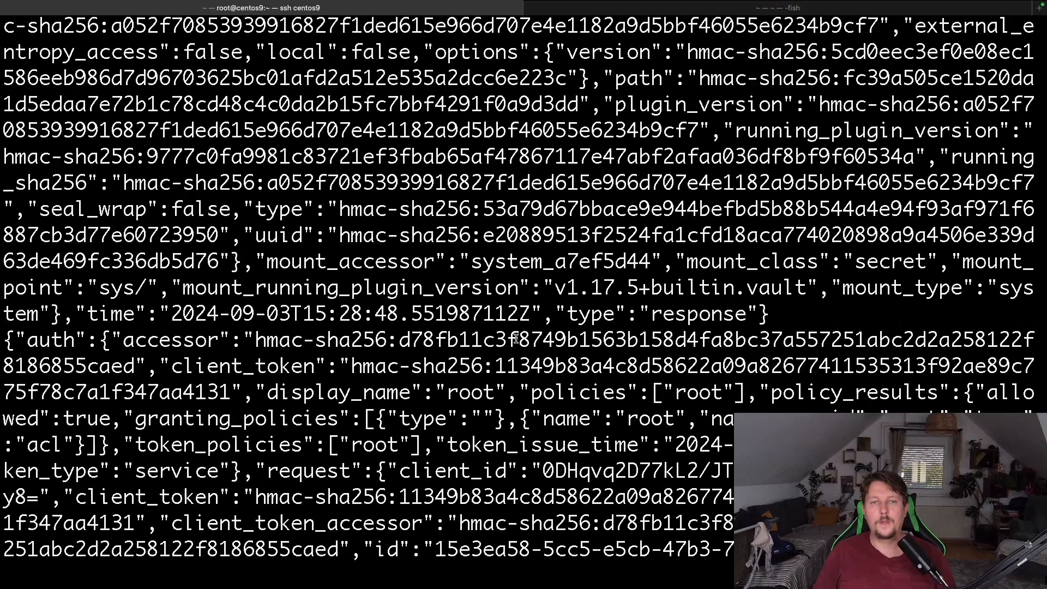
scroll(517, 342, "up", 5)
scroll(517, 343, "down", 5)
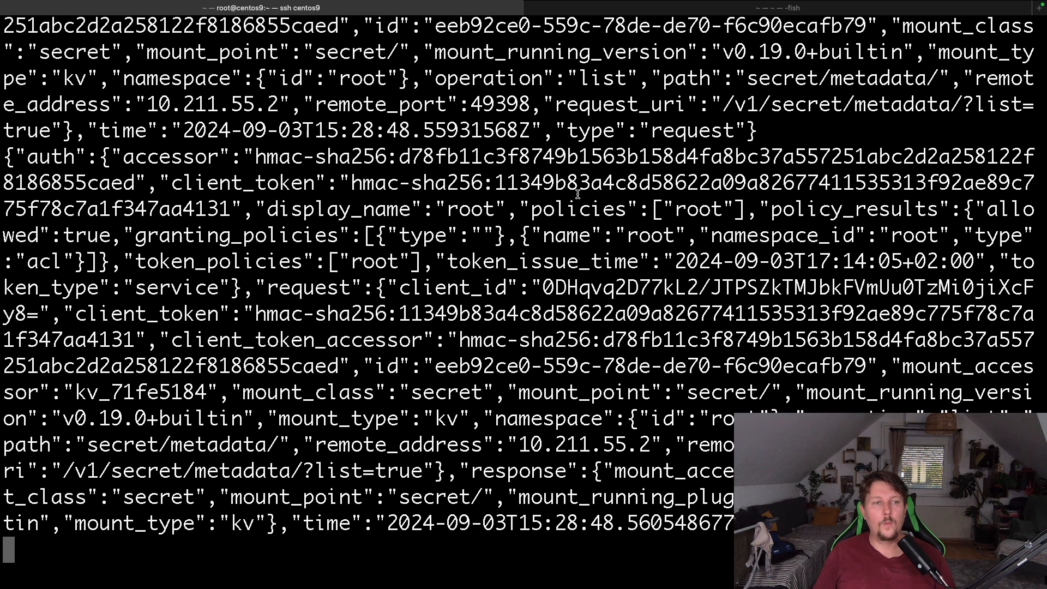
scroll(382, 179, "up", 2)
scroll(381, 179, "down", 2)
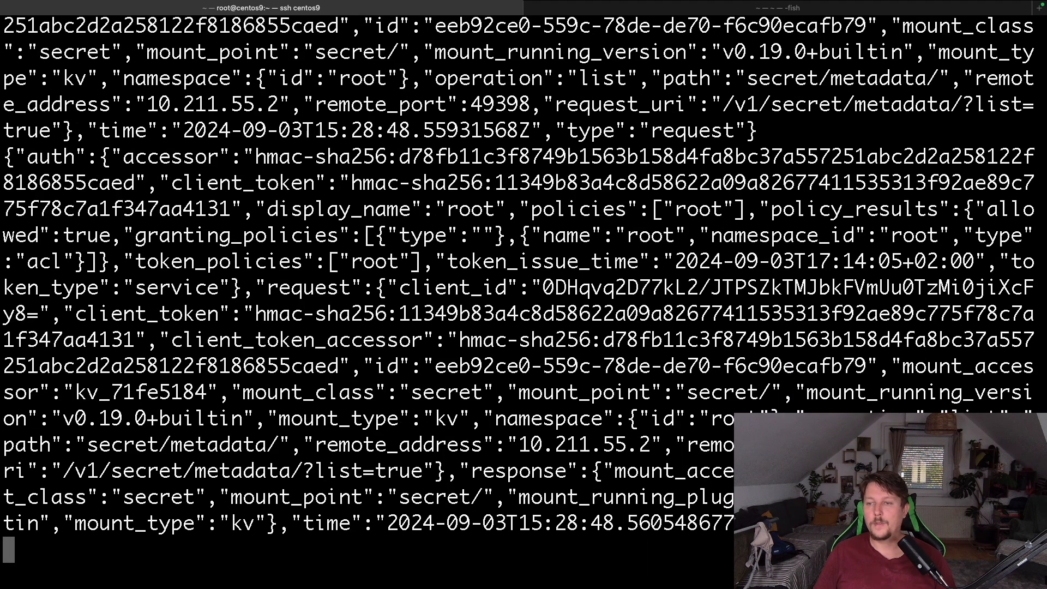